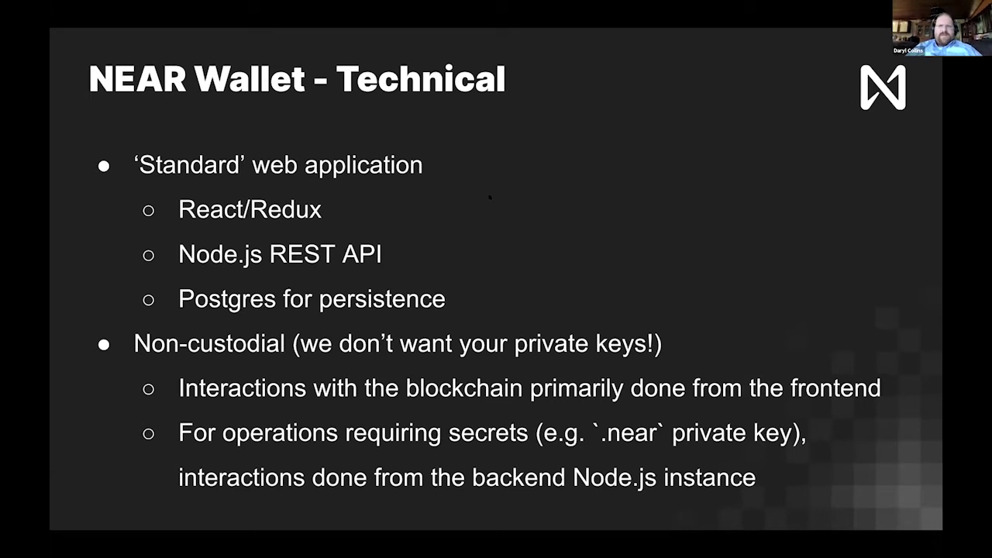
- Present the deck full screen up to the 'NEAR Wallet - Technical' slide on React/Redux, Node.js and Postgres
mouse_move(518, 31)
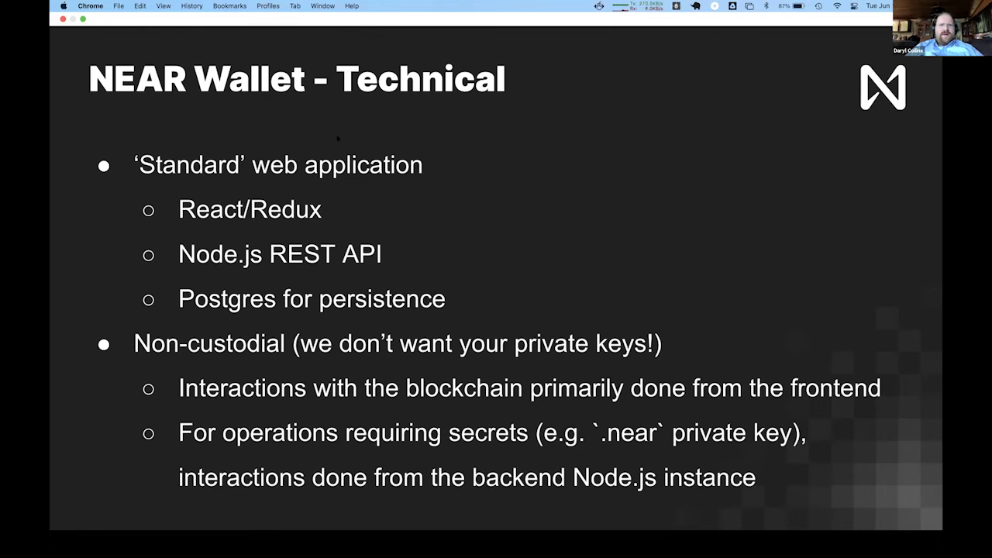
- Leave the presentation and bring the signed-out NEAR Wallet window forward
key("Escape")
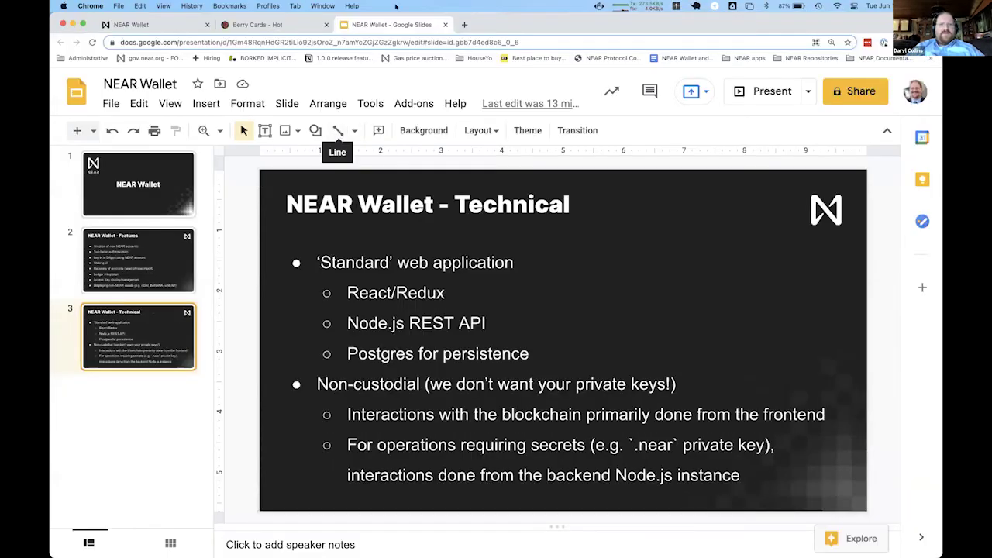
left_click(165, 23)
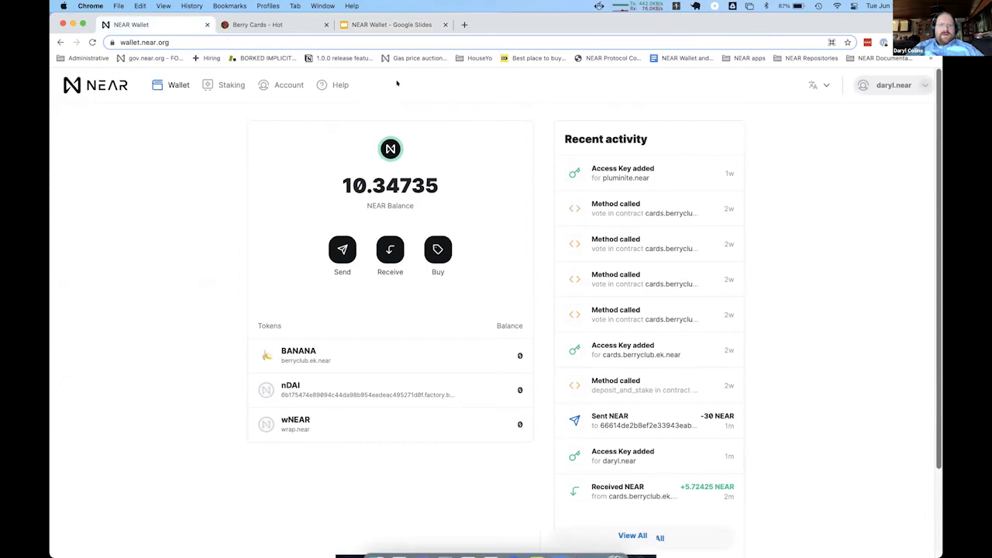
key("ctrl+Up")
left_click(724, 214)
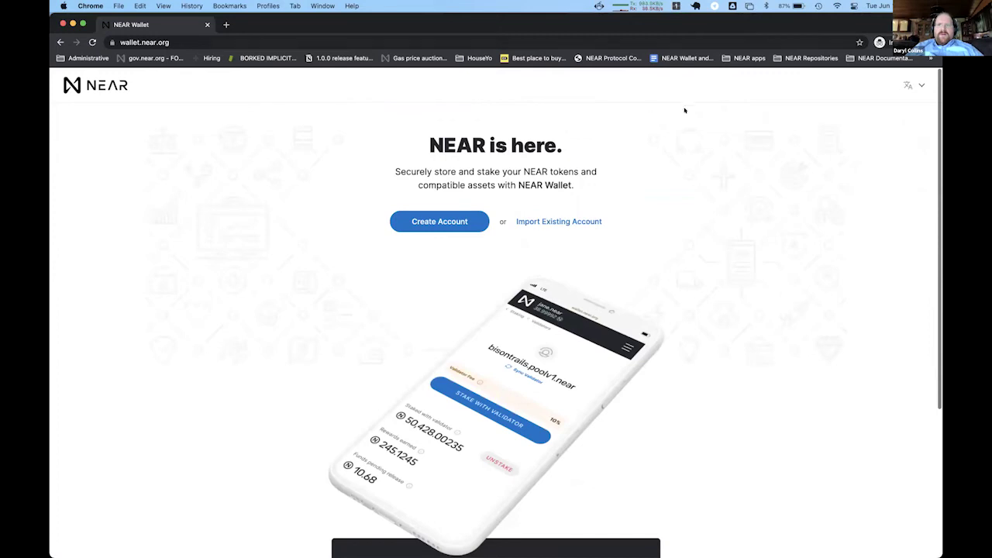
scroll(621, 274, "down", 10)
scroll(620, 274, "up", 10)
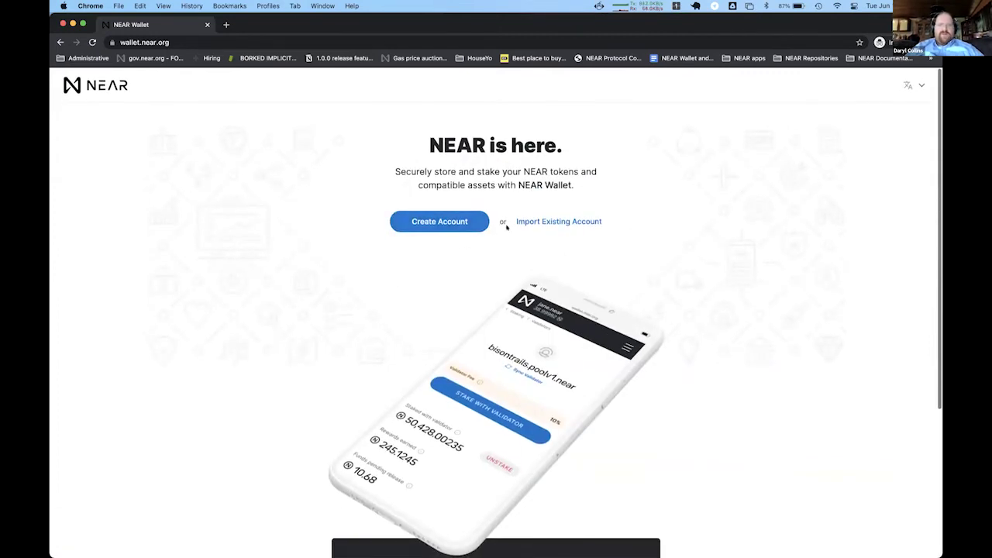
- Glance at Import Existing Account, then start creating a new account instead
left_click(557, 222)
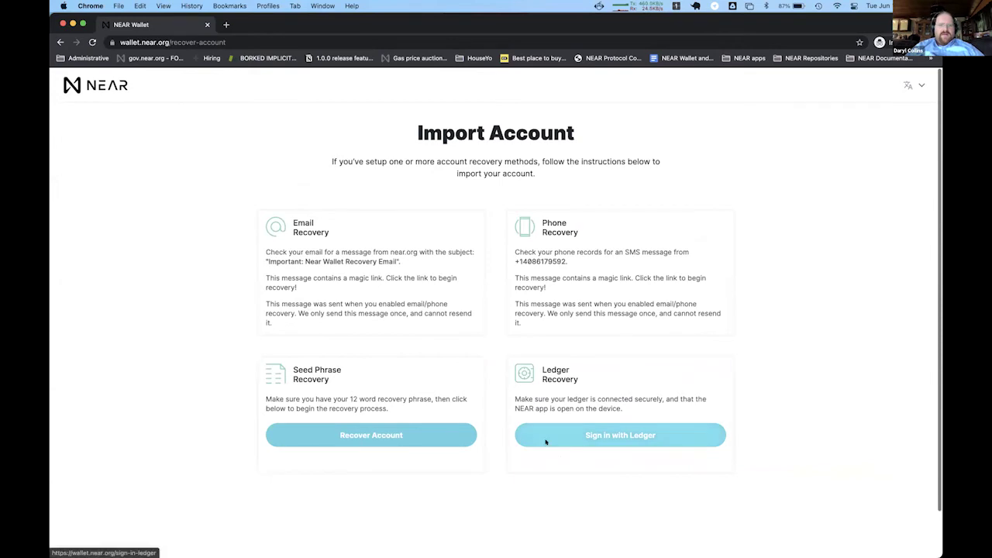
scroll(796, 365, "left", 5)
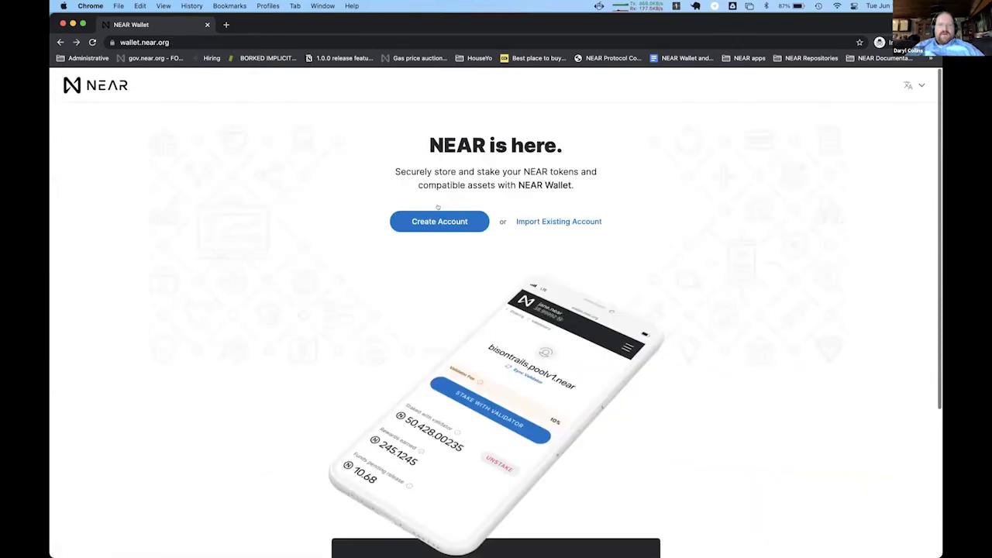
left_click(439, 219)
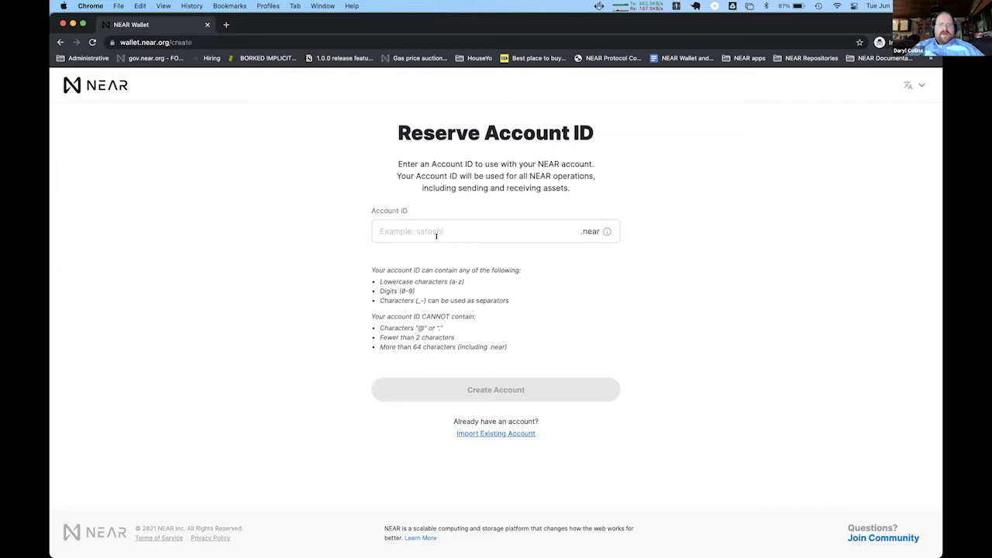
- Reserve the account ID example-near.near
left_click(469, 228)
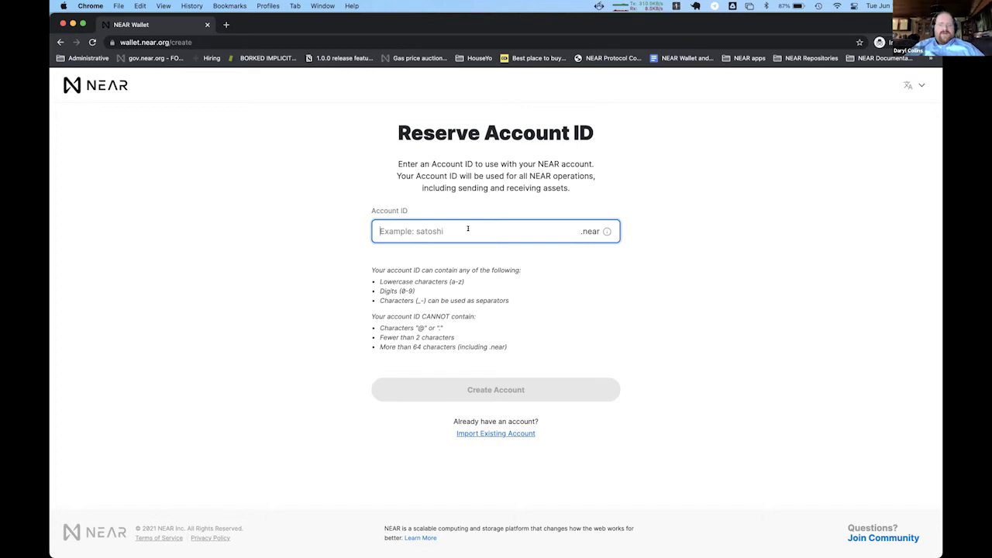
type("example-near")
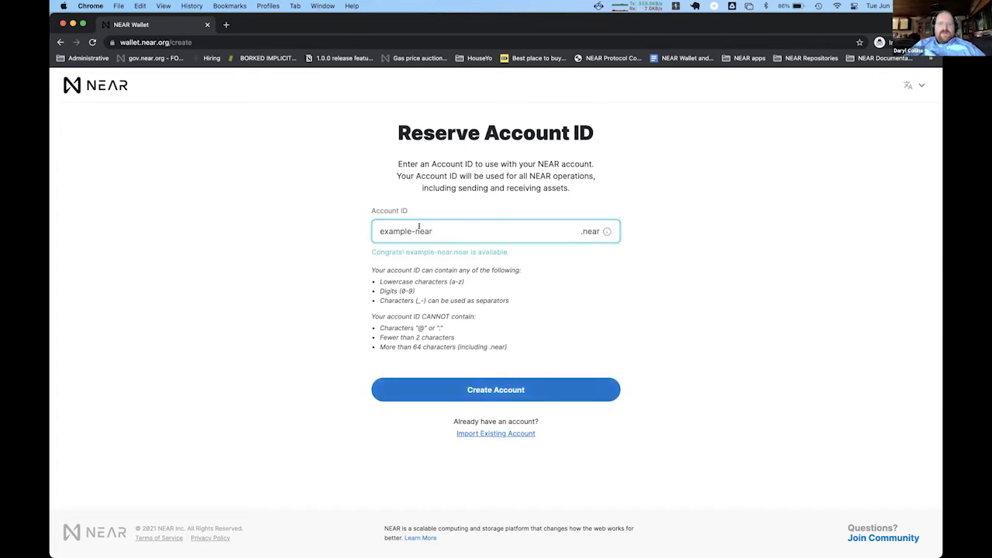
left_click(550, 393)
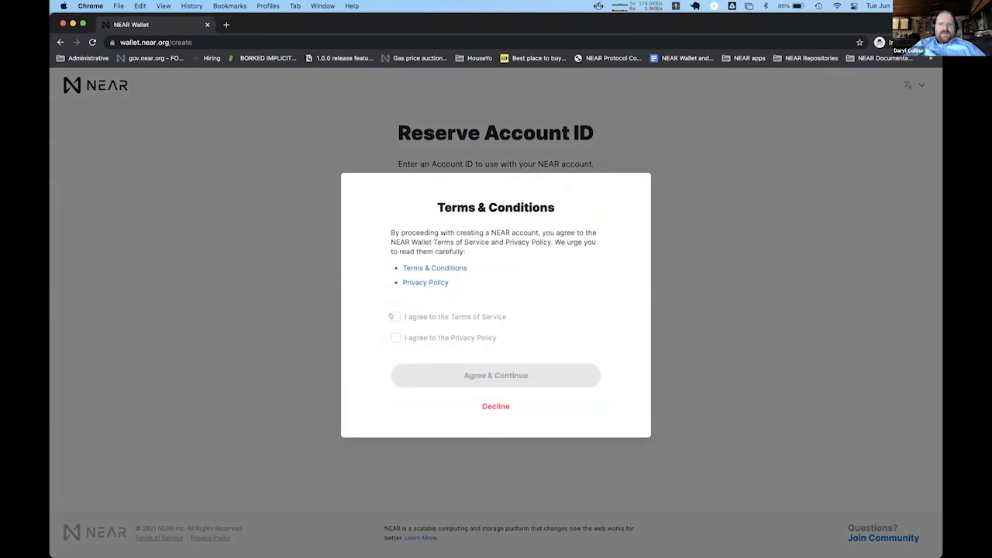
- Accept both the Terms of Service and the Privacy Policy and continue
left_click(393, 317)
left_click(395, 338)
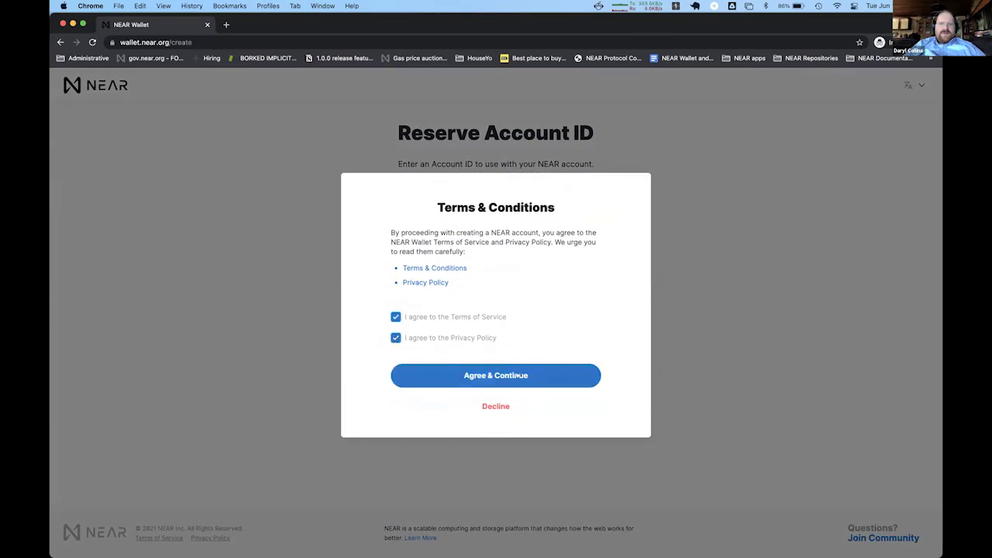
left_click(518, 375)
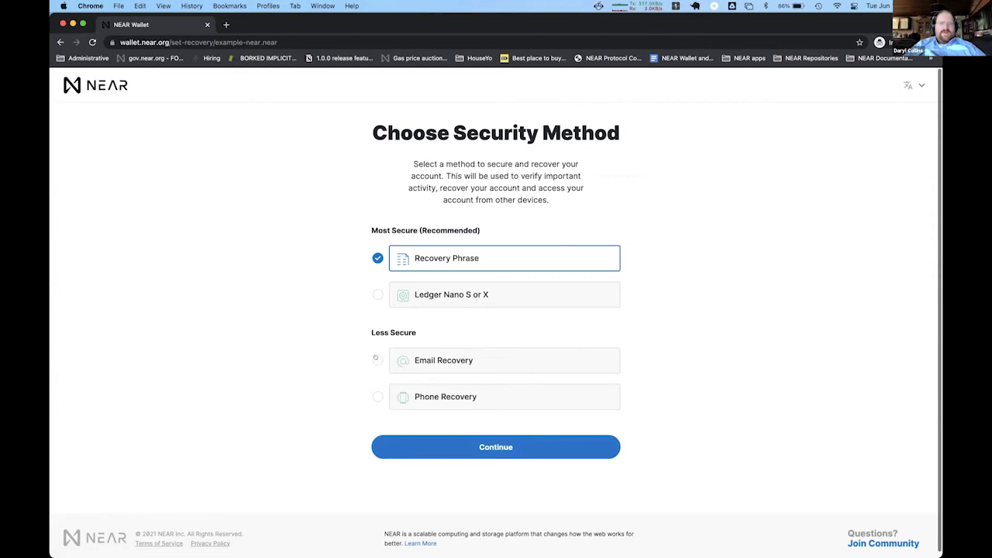
- Compare the Email, Phone and Ledger options, then choose Recovery Phrase and continue
left_click(377, 359)
left_click(377, 431)
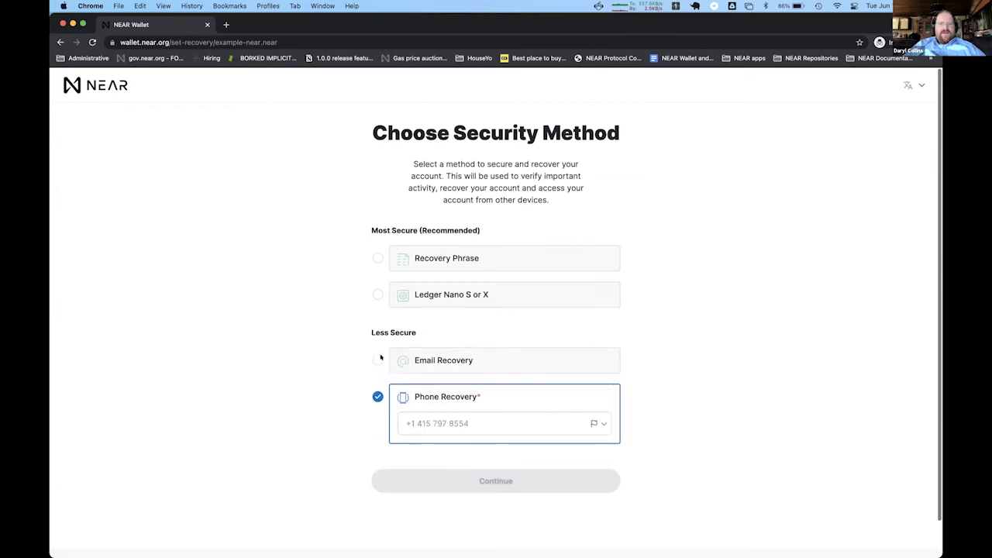
left_click(377, 359)
left_click(376, 432)
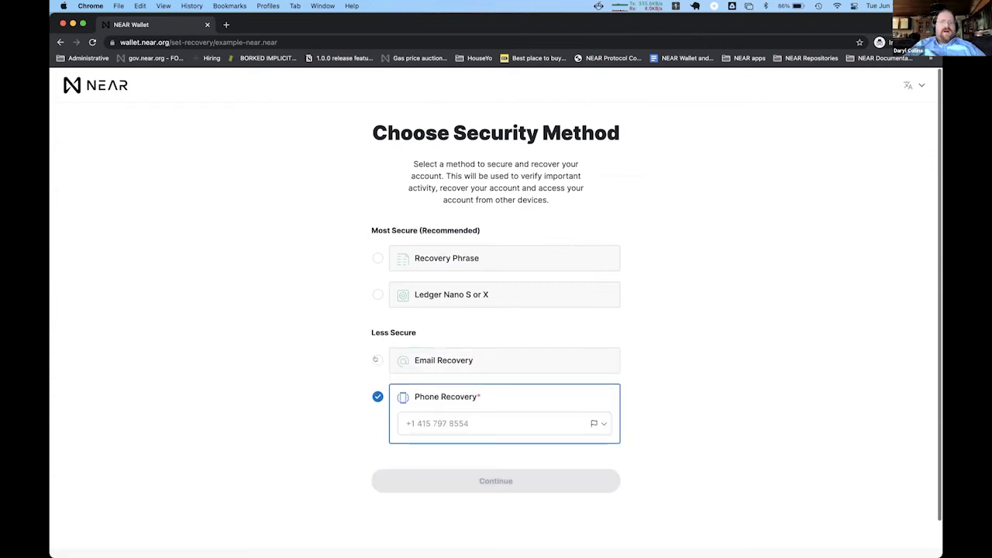
left_click(378, 361)
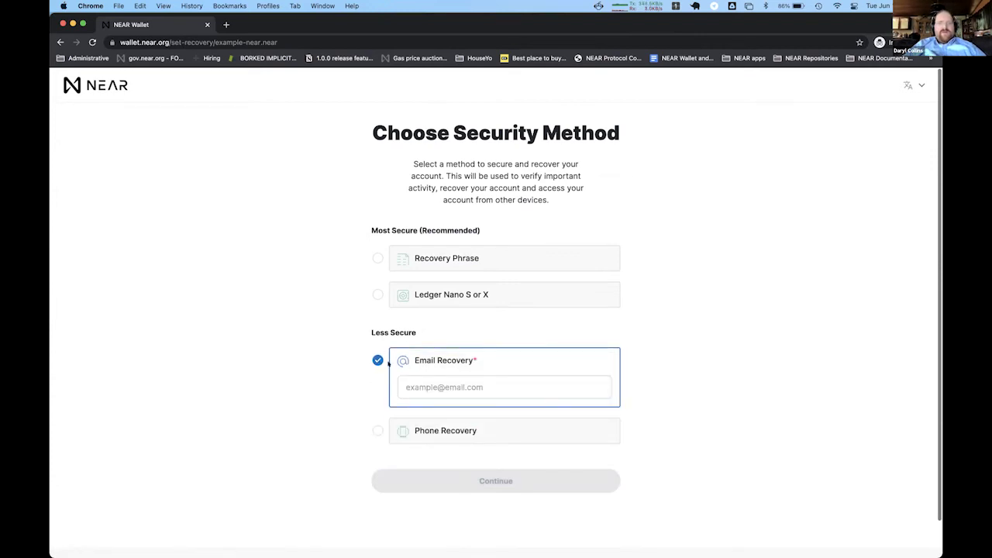
left_click(379, 431)
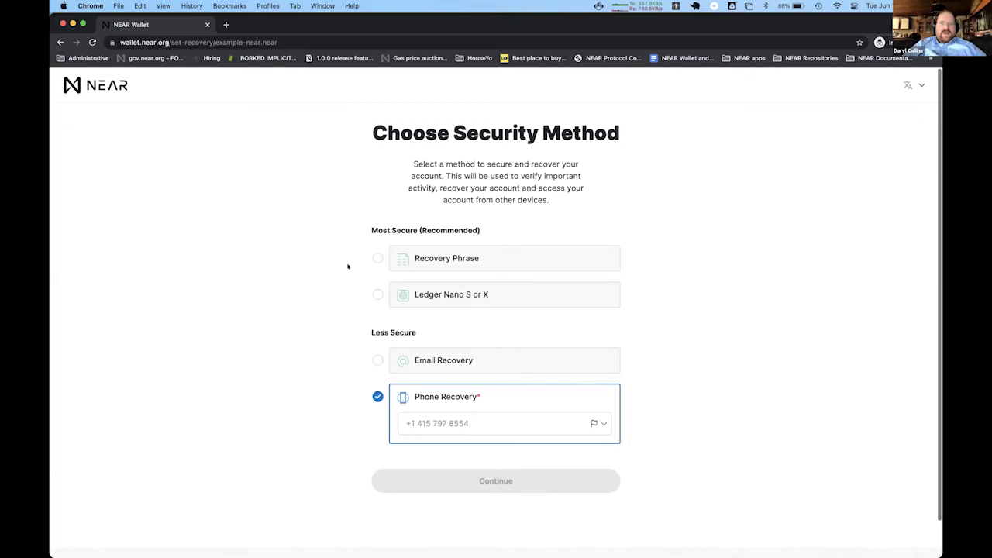
left_click(378, 258)
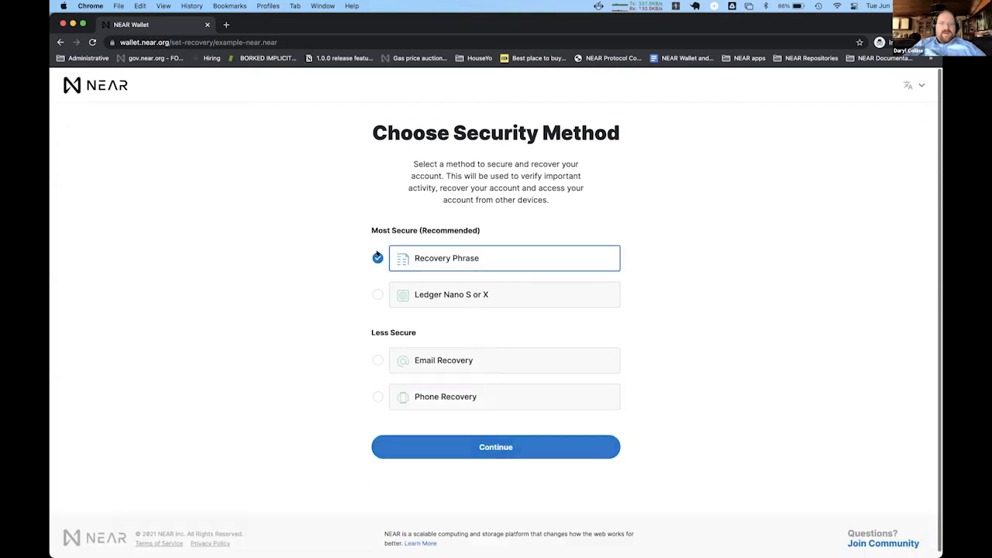
left_click(374, 292)
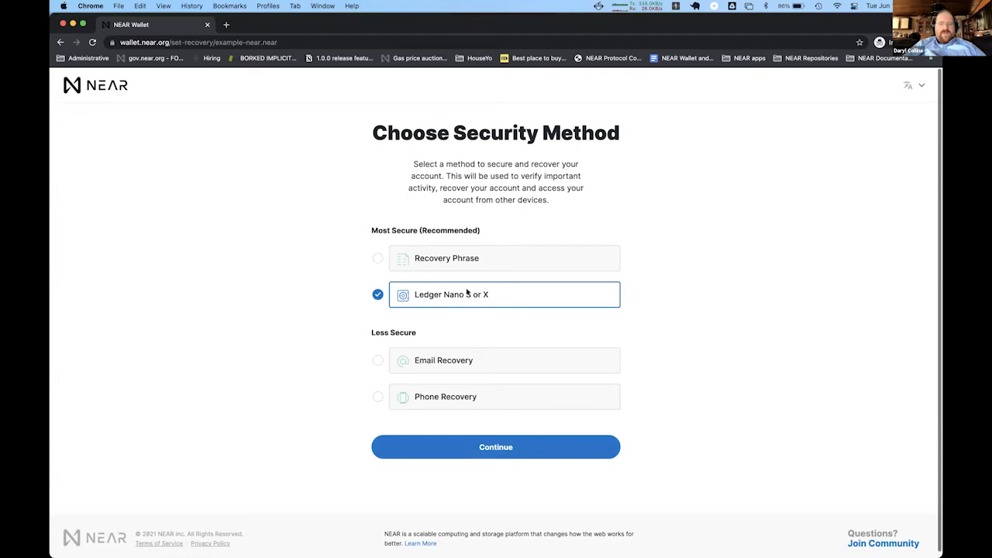
left_click(379, 258)
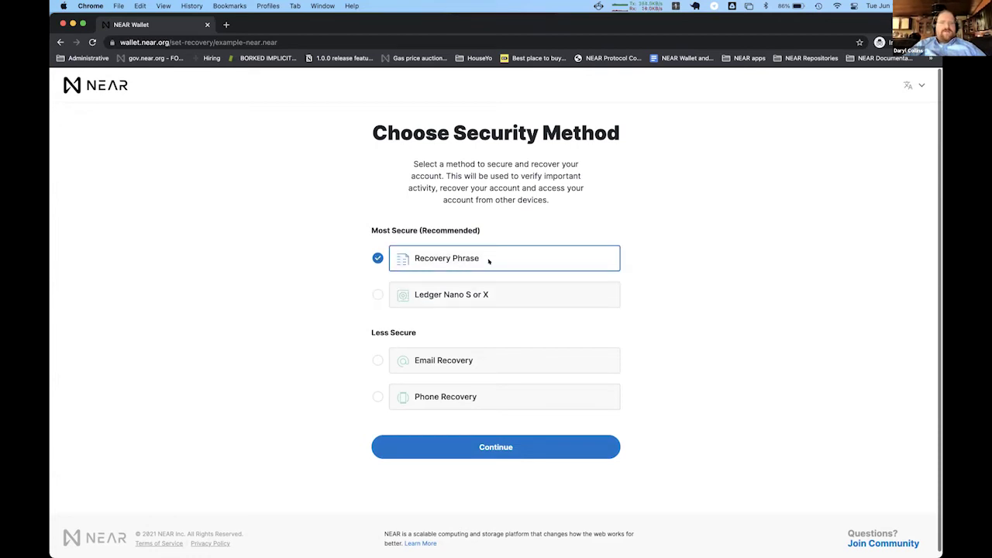
left_click(535, 449)
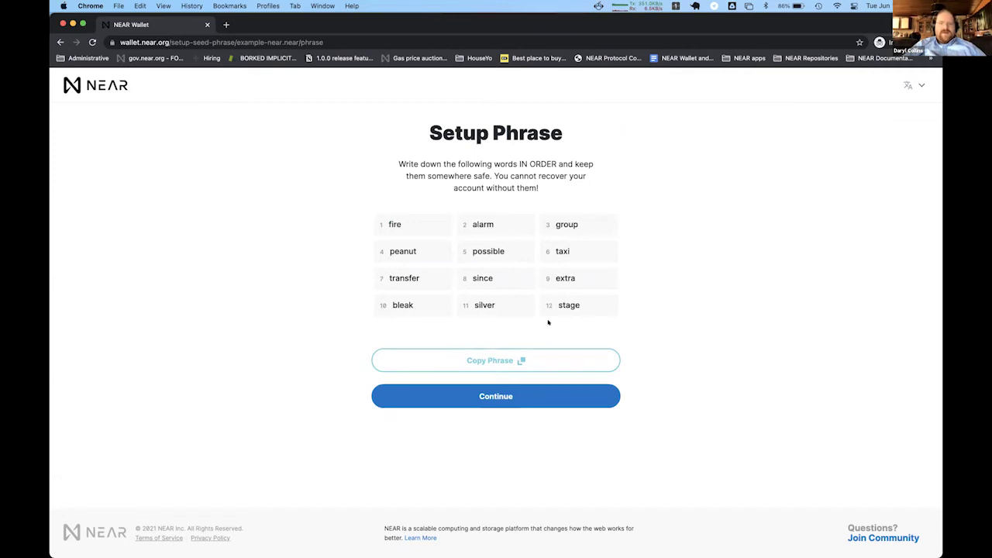
- Preview the Verify Phrase step asking for word #4, then go back to Setup Phrase
left_click(520, 397)
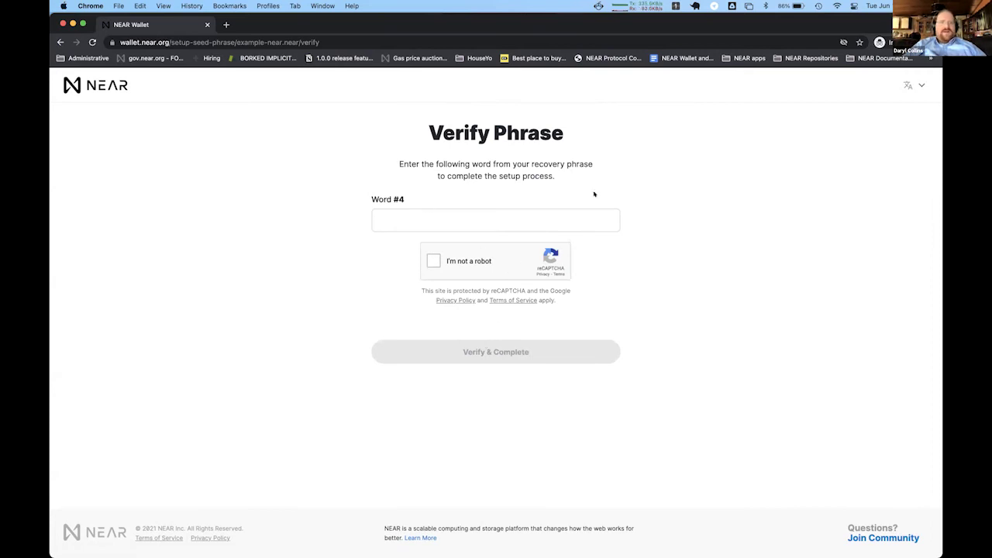
key("super+bracketleft")
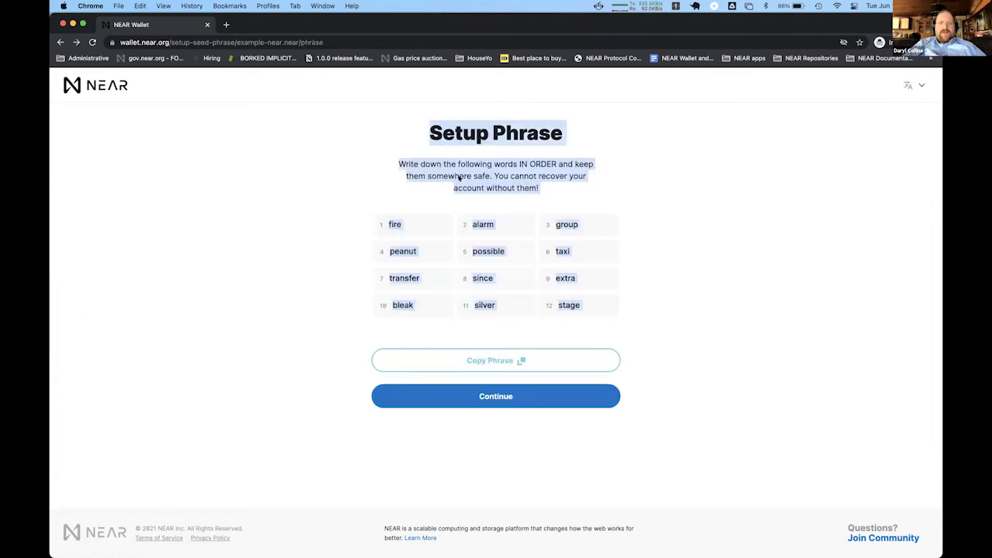
left_click(403, 224)
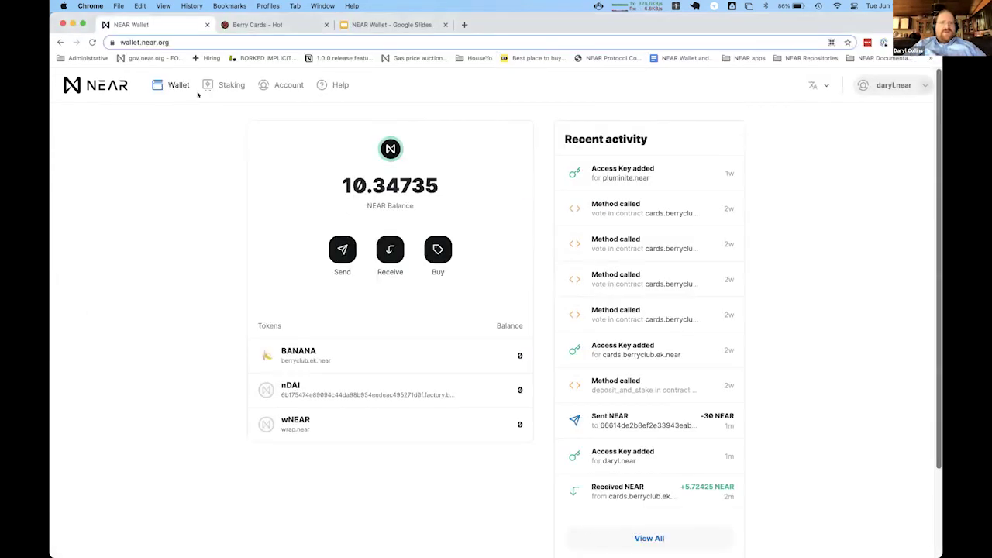
- Open the 'Access Key added for pluminite.near' activity details and view it in NEAR Explorer
left_click(286, 166)
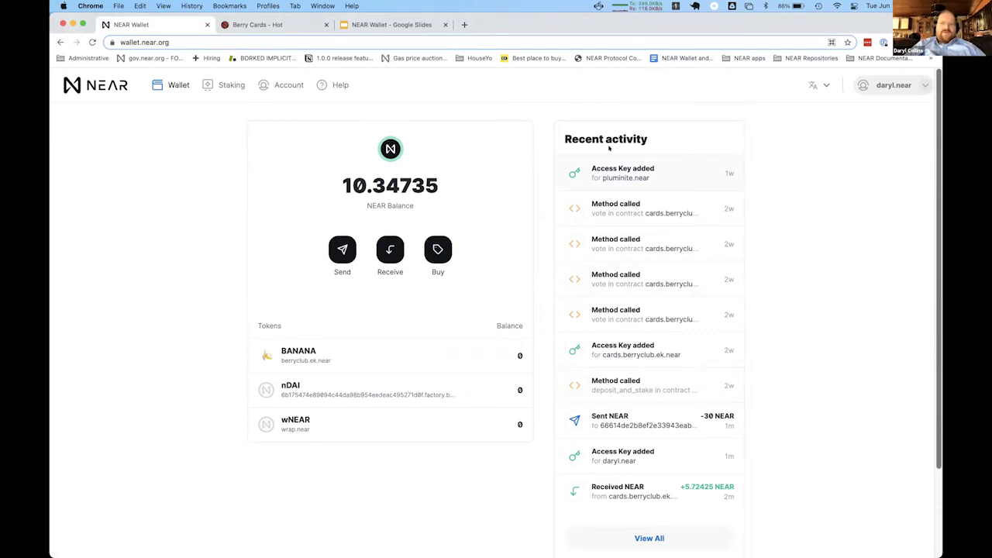
scroll(624, 140, "down", 3)
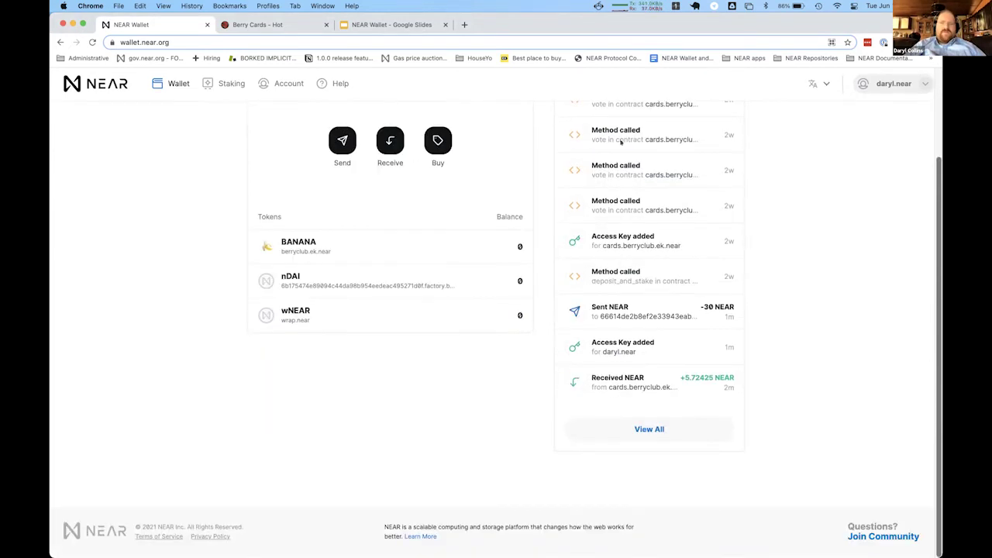
scroll(637, 390, "up", 3)
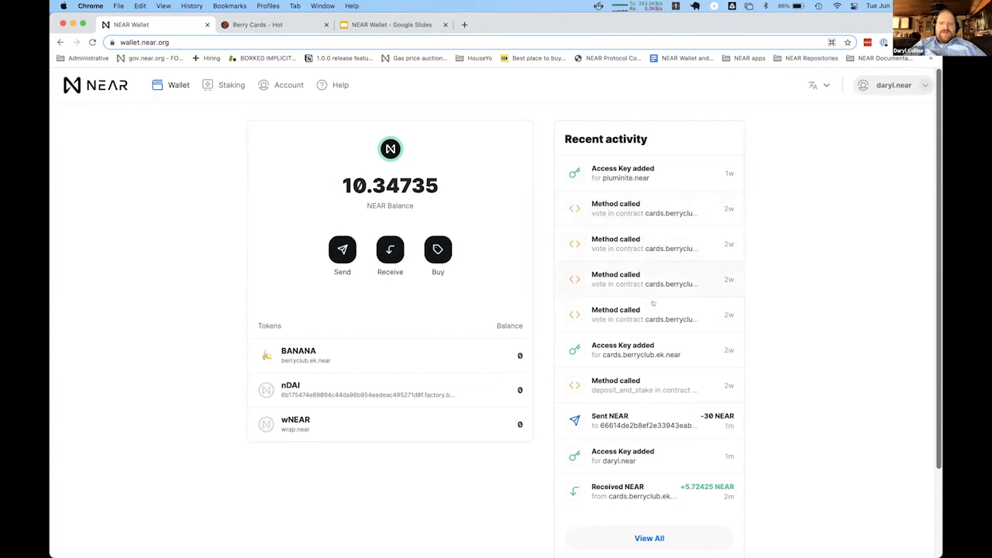
left_click(628, 174)
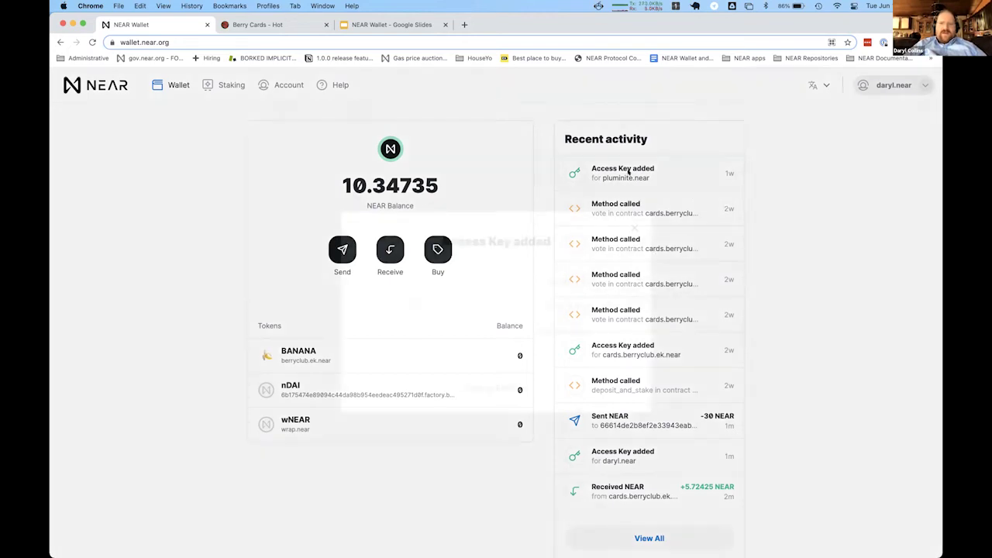
left_click(500, 378)
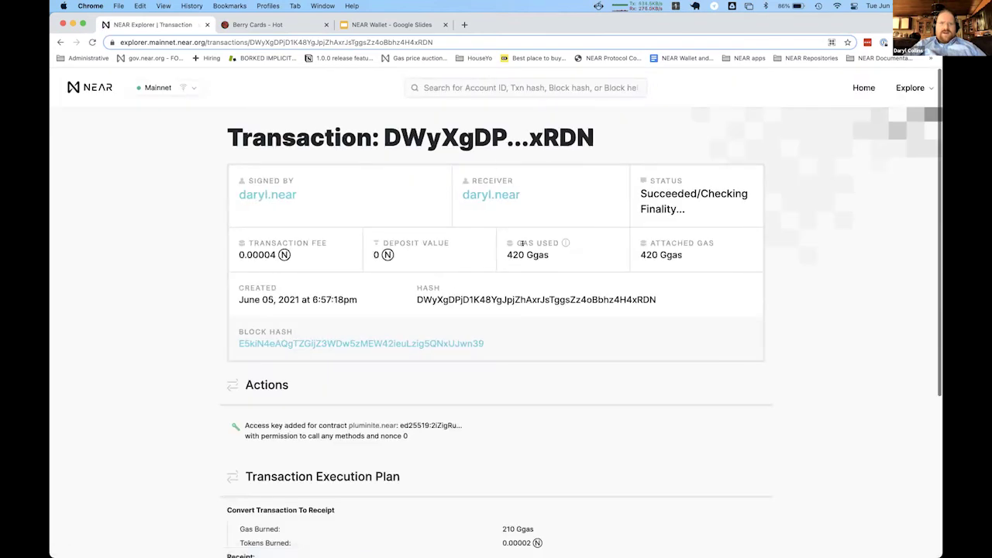
- Scroll through the pluminite.near access-key transaction, then go back to the wallet overview
scroll(524, 250, "down", 5)
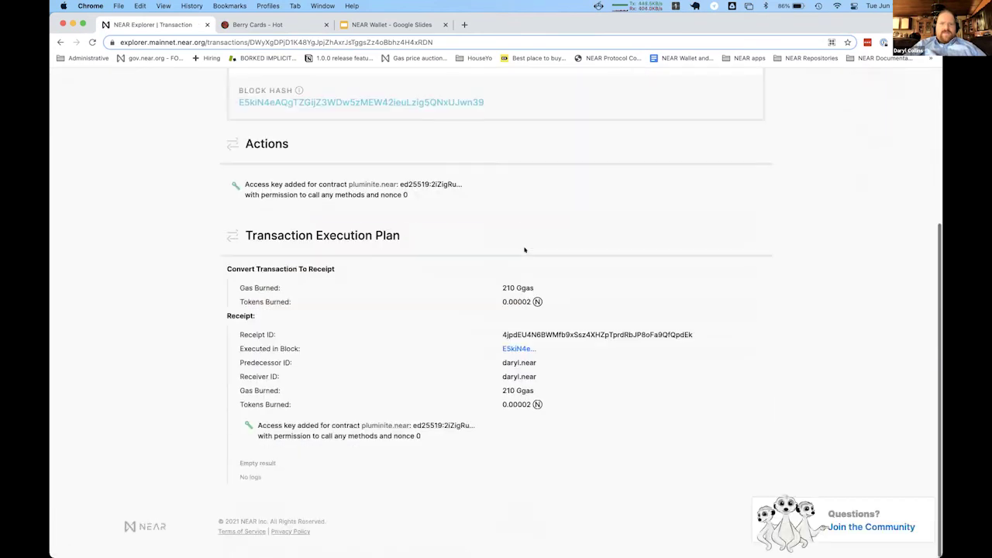
scroll(524, 250, "up", 5)
scroll(524, 250, "left", 5)
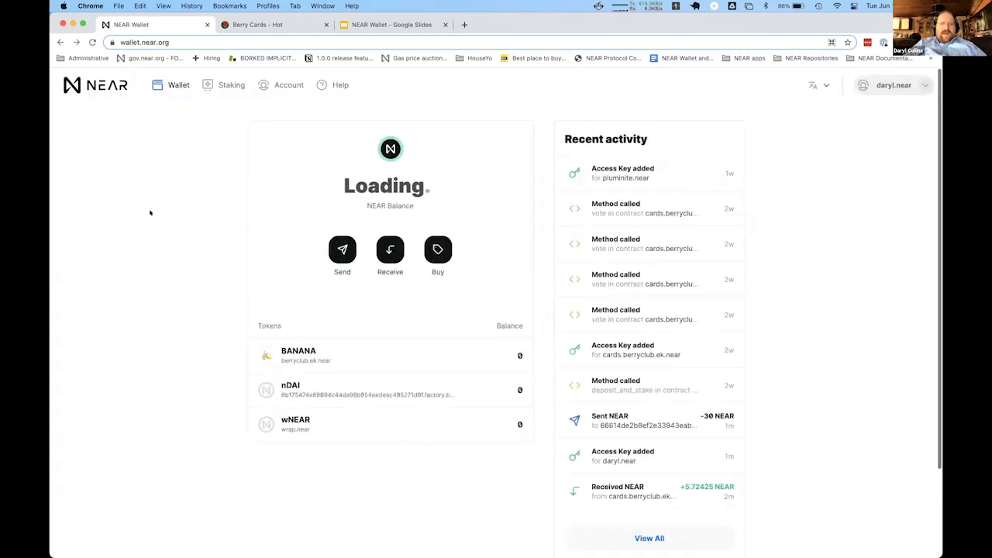
scroll(180, 218, "down", 2)
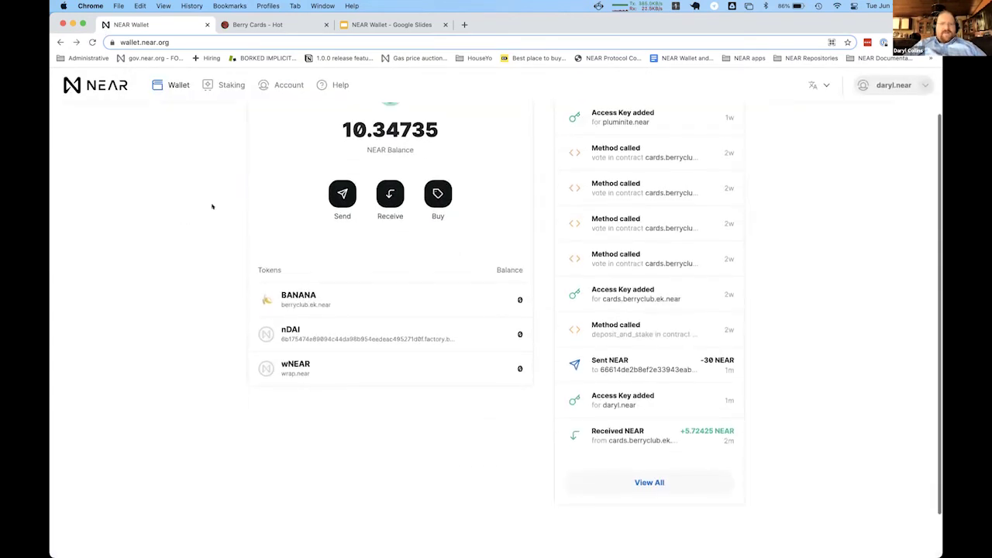
scroll(212, 206, "up", 2)
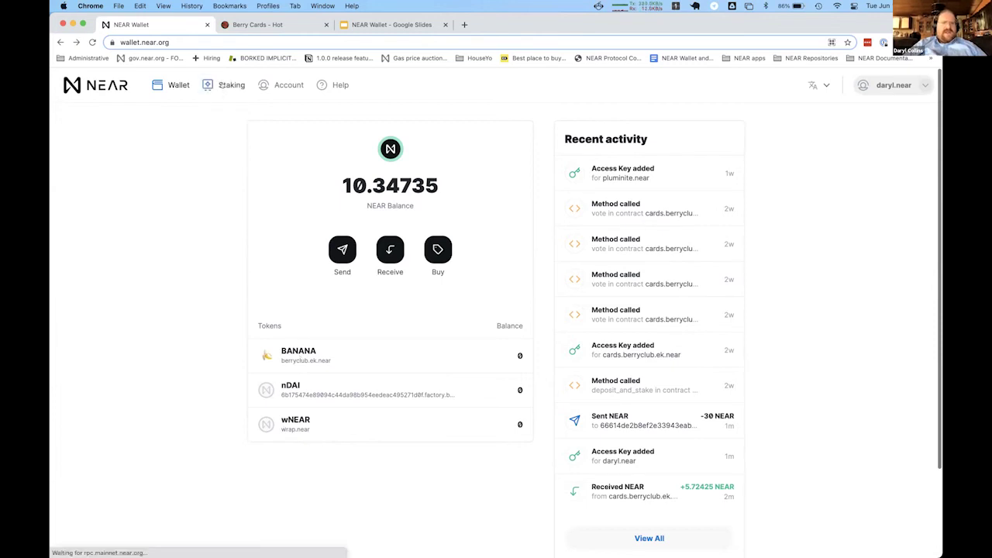
- Pick validator epic.poolv1.near and reach its stake form, then move on to the Account page
left_click(224, 86)
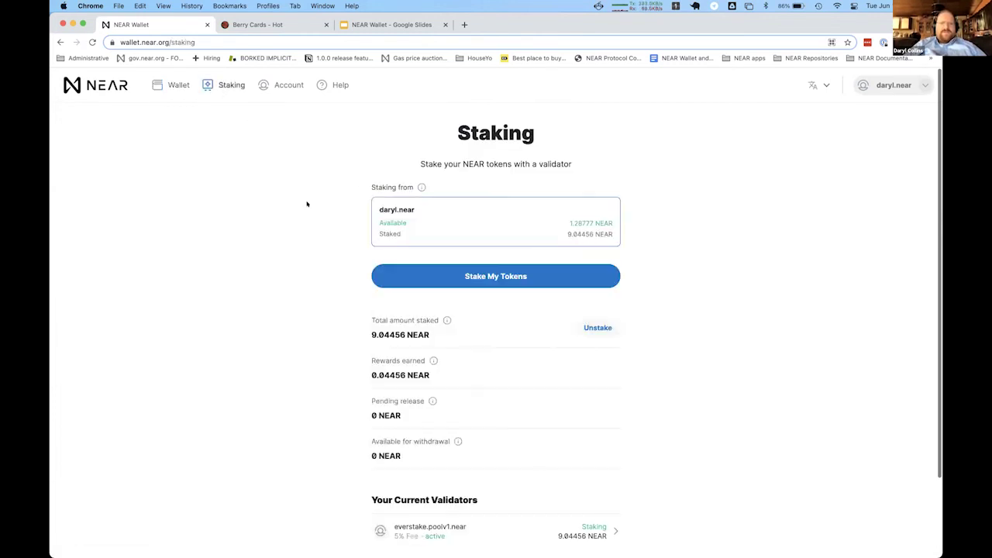
scroll(355, 180, "down", 2)
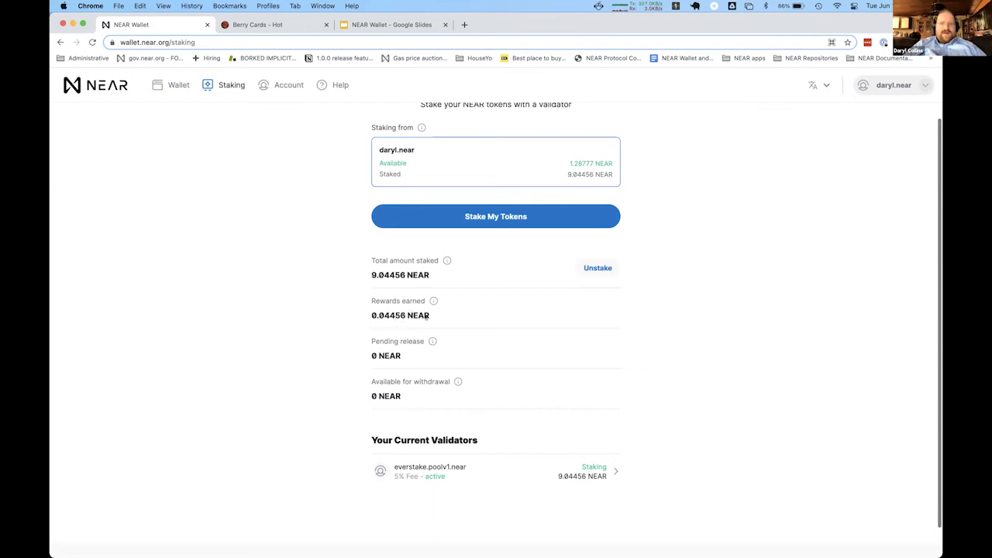
left_click(504, 218)
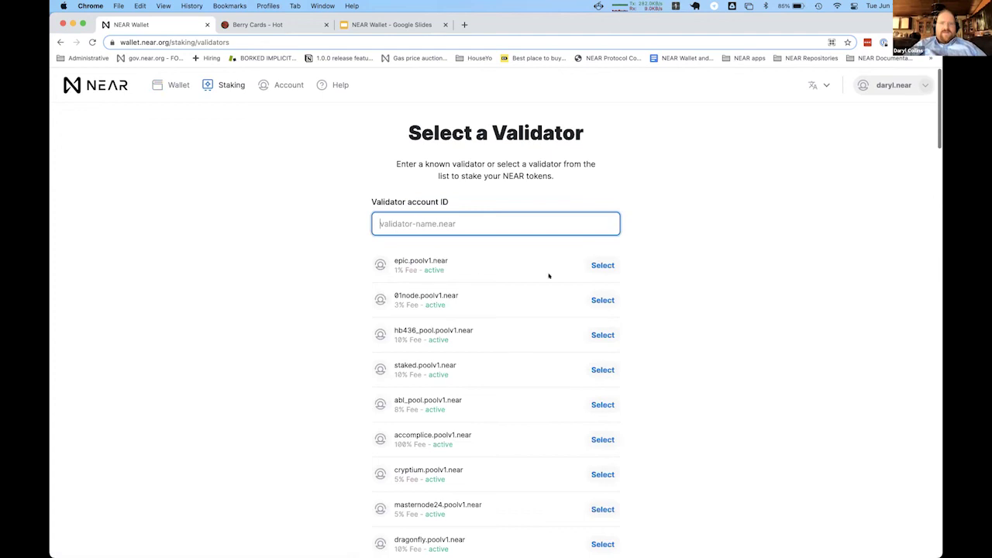
left_click(602, 265)
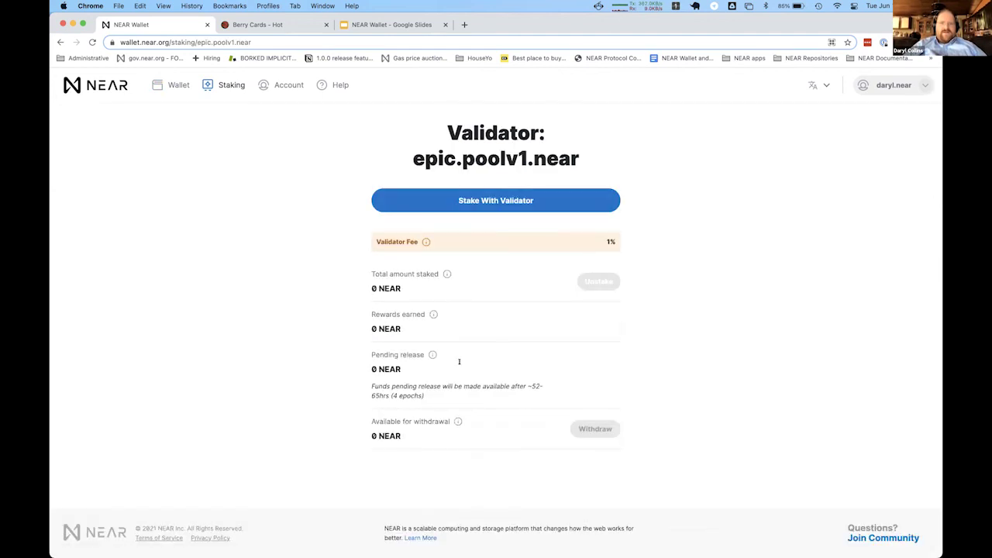
double_click(377, 284)
left_click(418, 284)
left_click(496, 200)
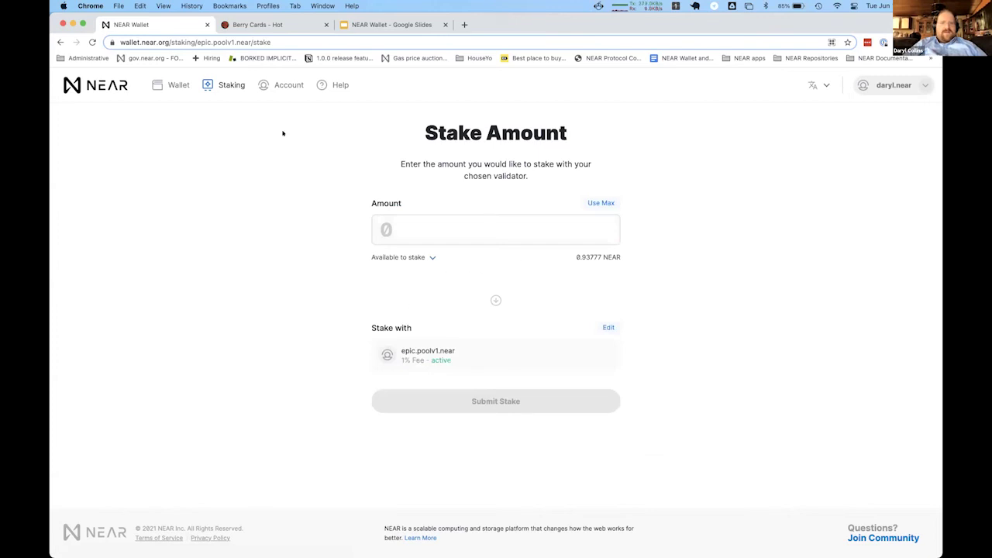
left_click(216, 82)
left_click(277, 86)
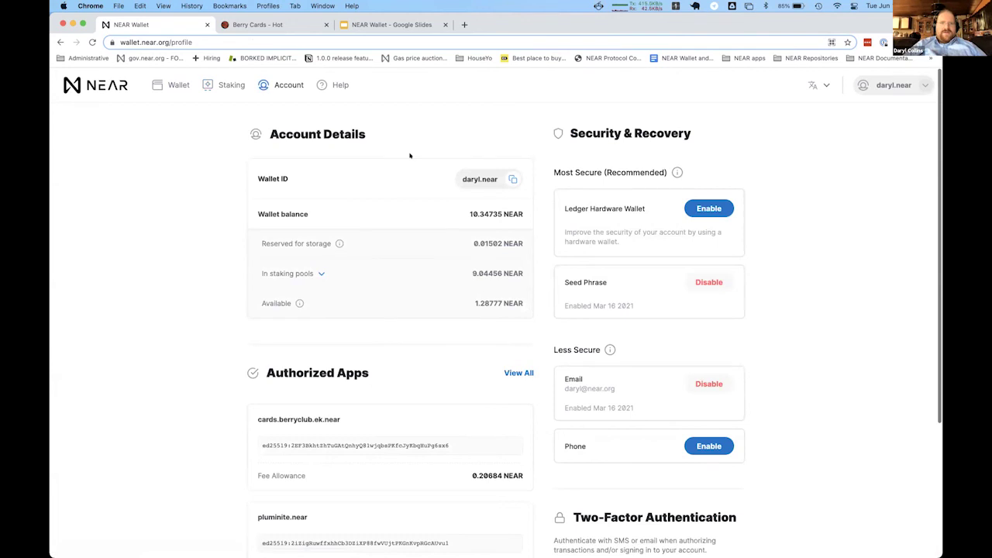
- Highlight the authorized apps cards.berryclub.ek.near and pluminite.near, then return to Staking
scroll(410, 155, "down", 2)
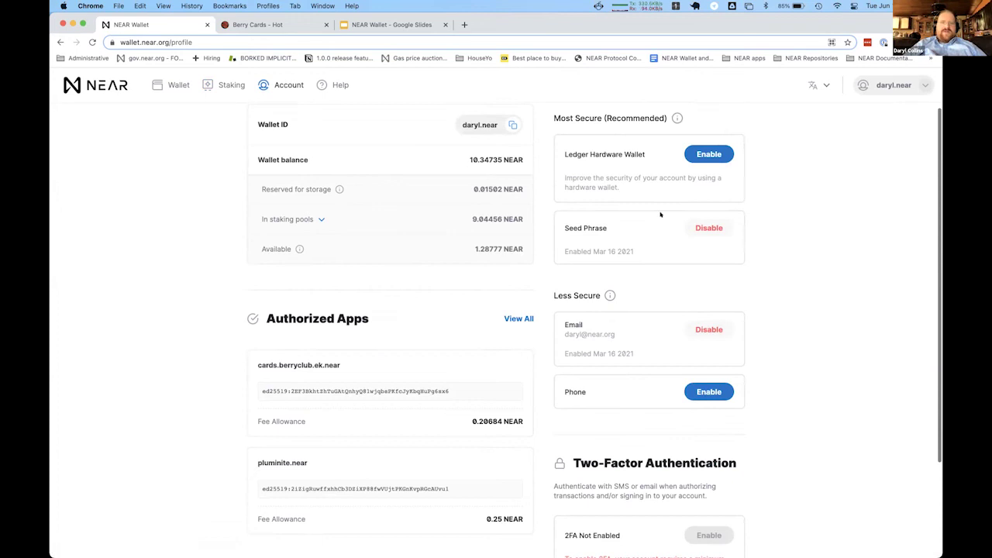
scroll(660, 215, "down", 3)
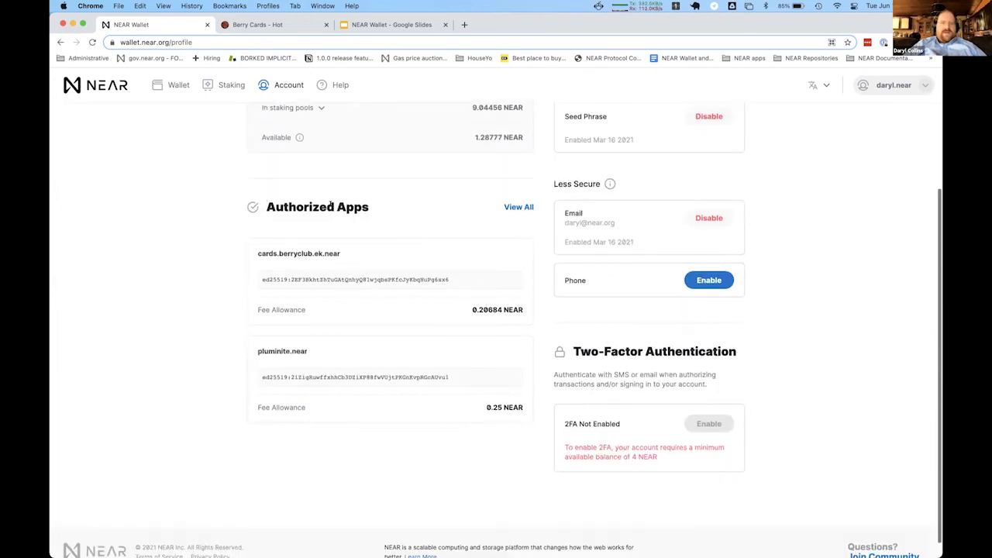
left_click_drag(272, 204, 372, 206)
left_click(300, 245)
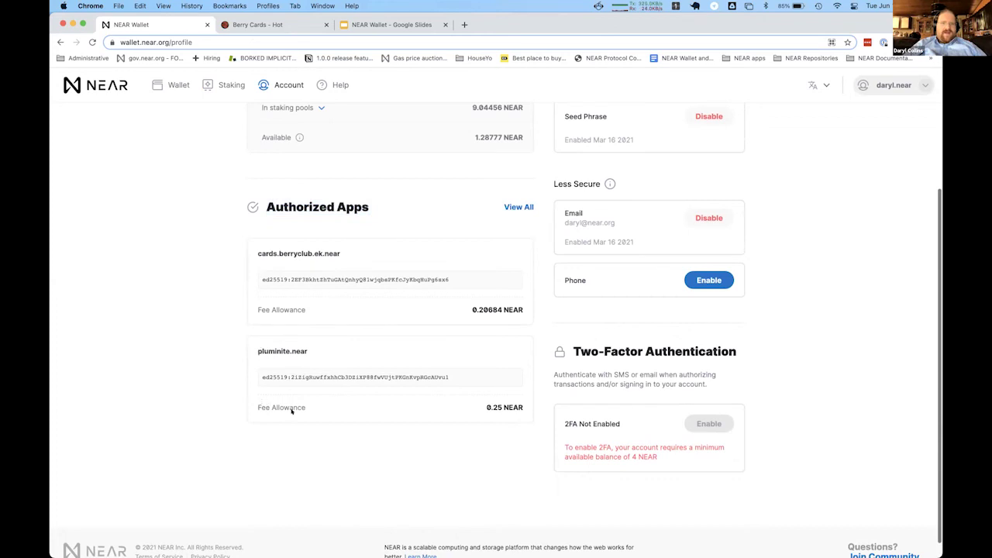
left_click_drag(257, 348, 310, 350)
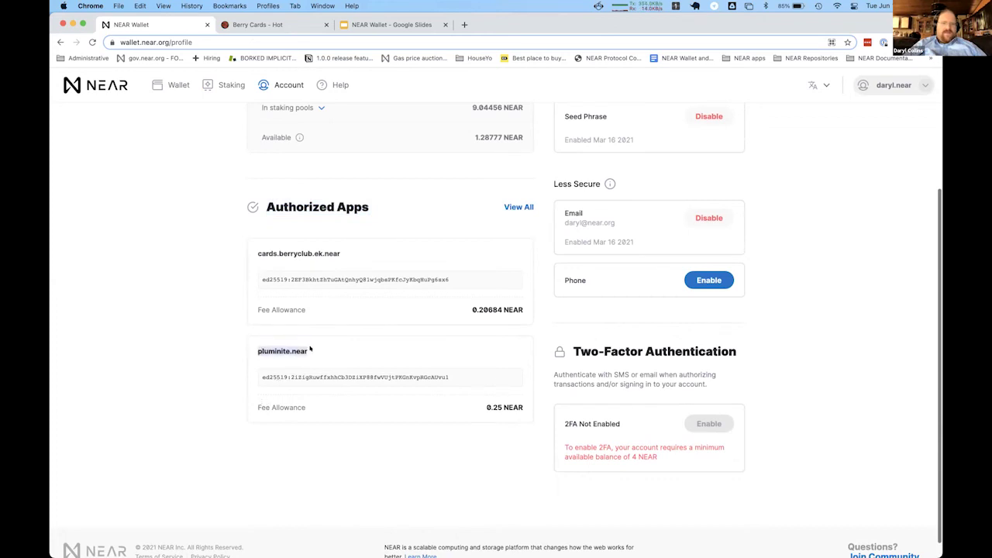
left_click(276, 346)
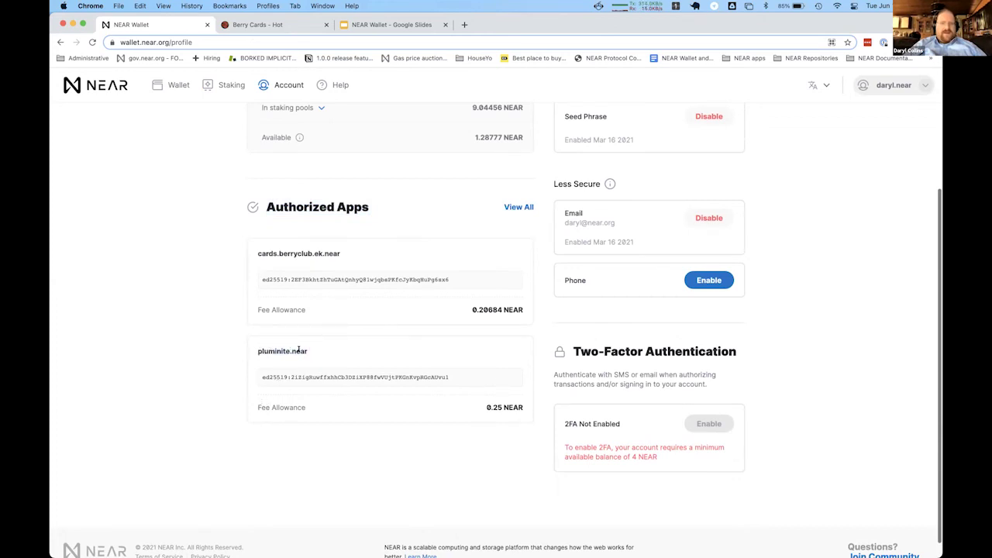
left_click_drag(253, 252, 358, 250)
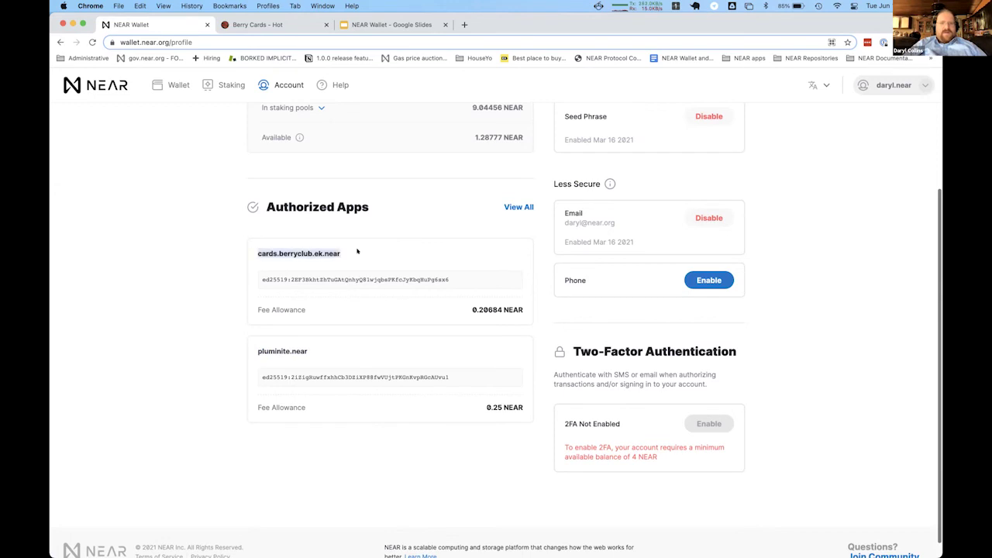
left_click(357, 251)
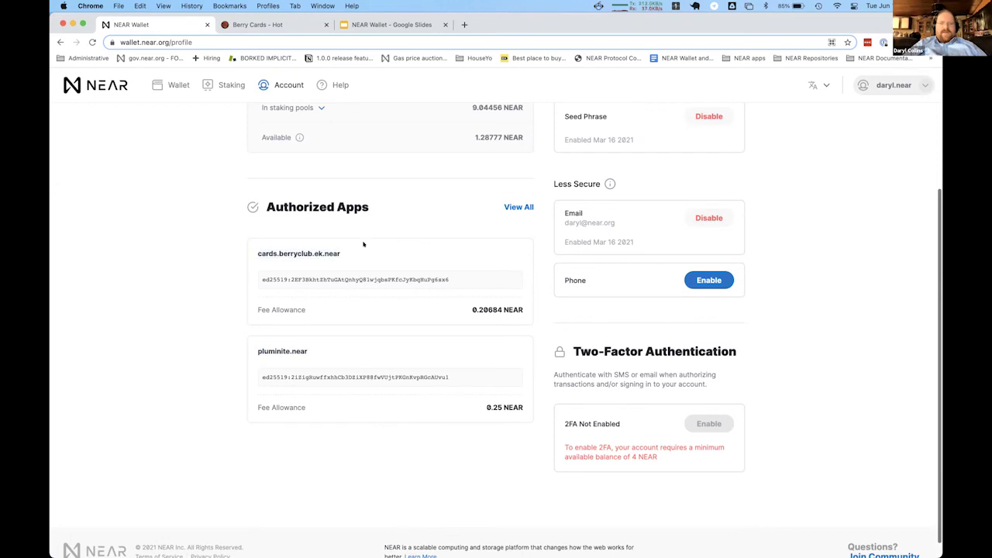
scroll(690, 251, "up", 3)
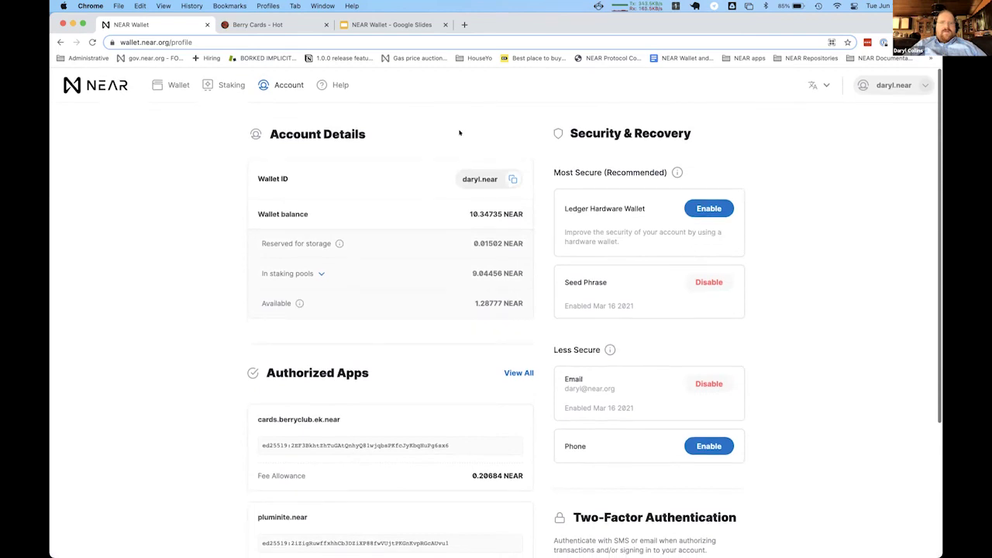
left_click(227, 84)
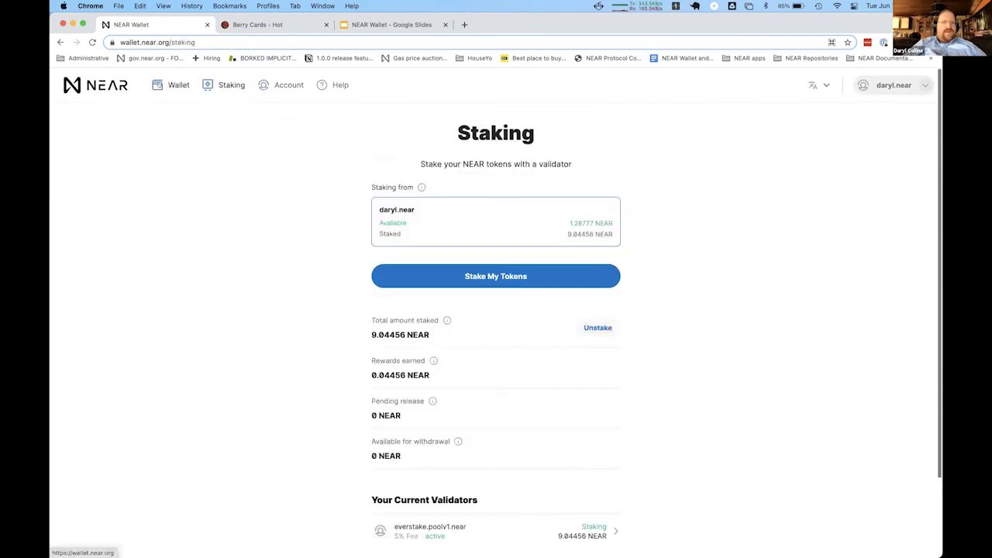
- Open the Send form from the Wallet overview, showing 0.93777 NEAR available to send
left_click(175, 85)
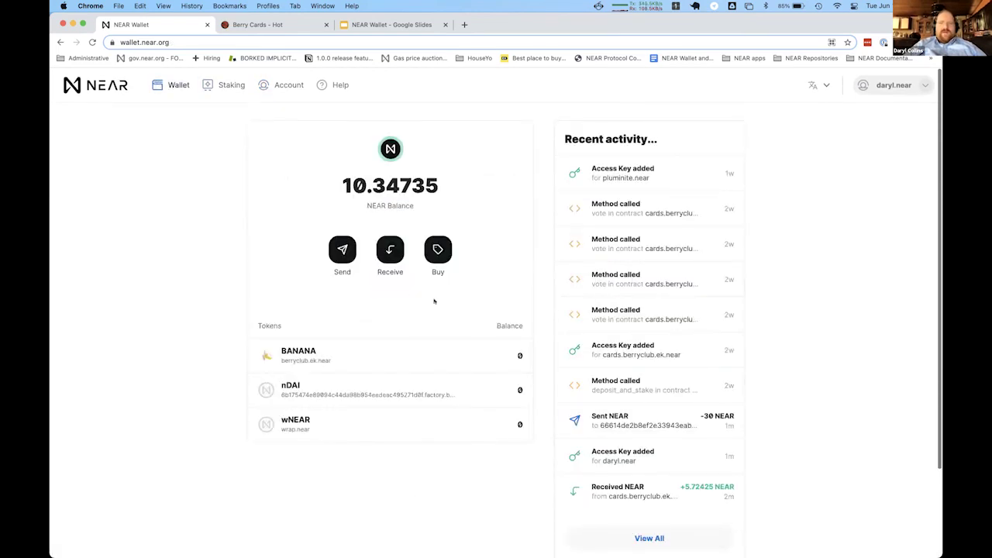
left_click(334, 255)
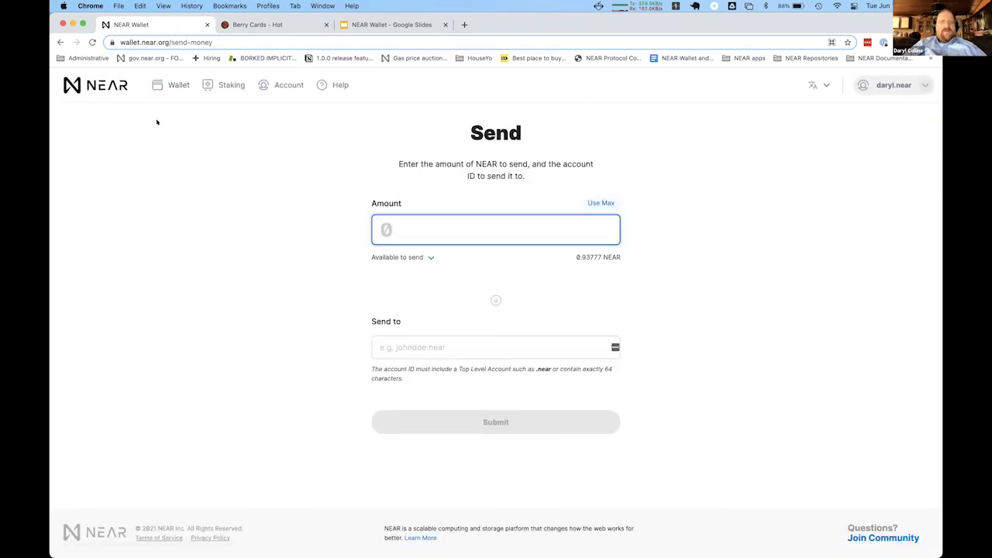
left_click(170, 83)
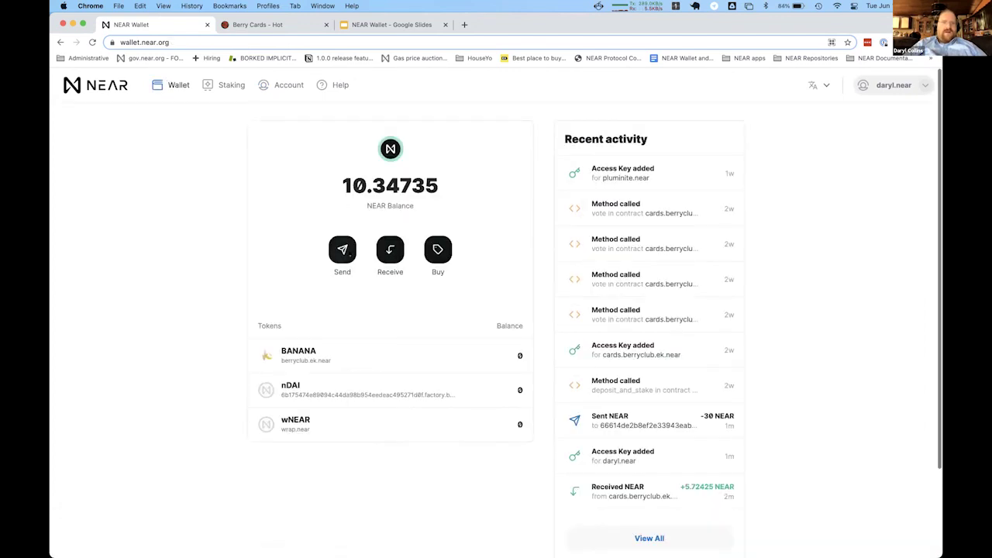
left_click(347, 254)
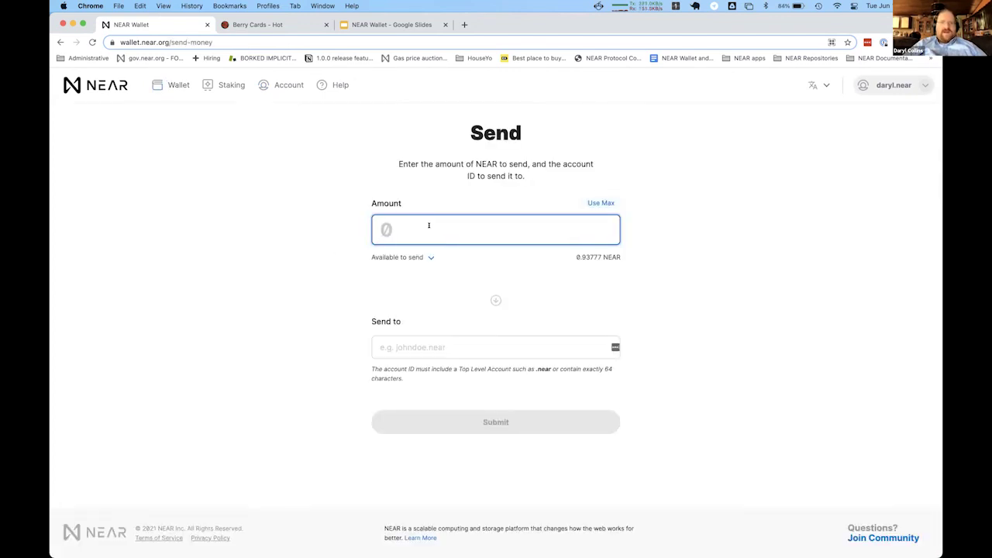
left_click(267, 23)
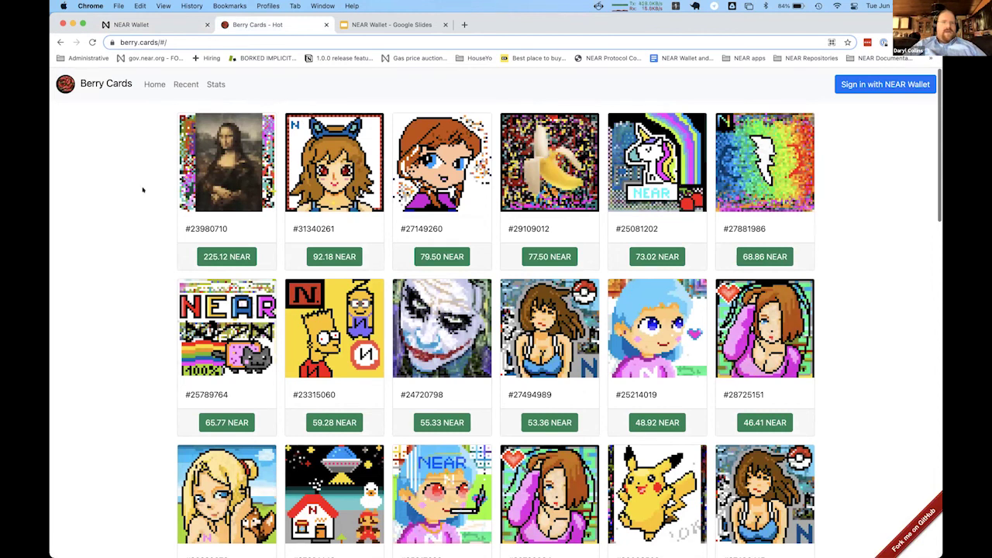
- Review card #30200918's details and price breakdown, then begin Sign in with NEAR Wallet from the gallery
scroll(496, 310, "down", 4)
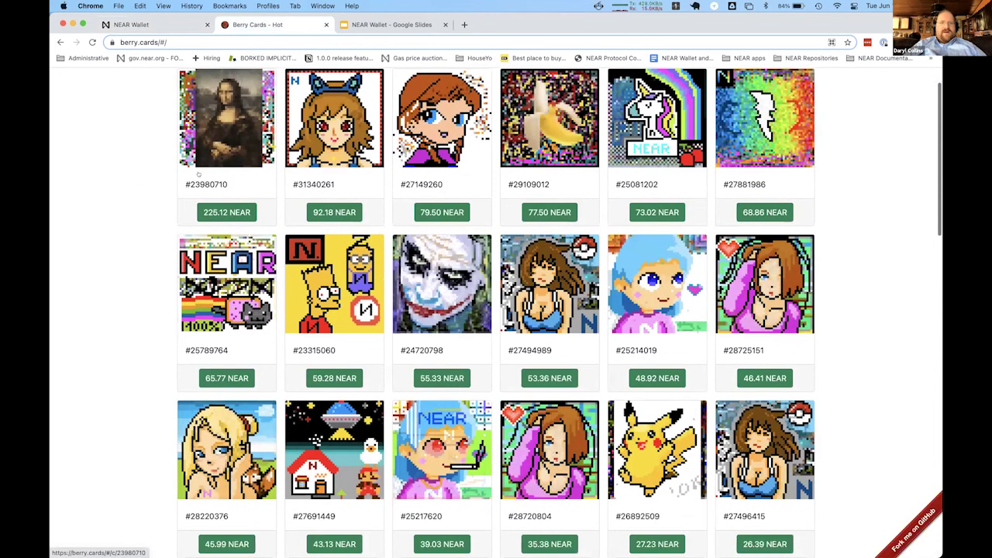
scroll(496, 310, "up", 5)
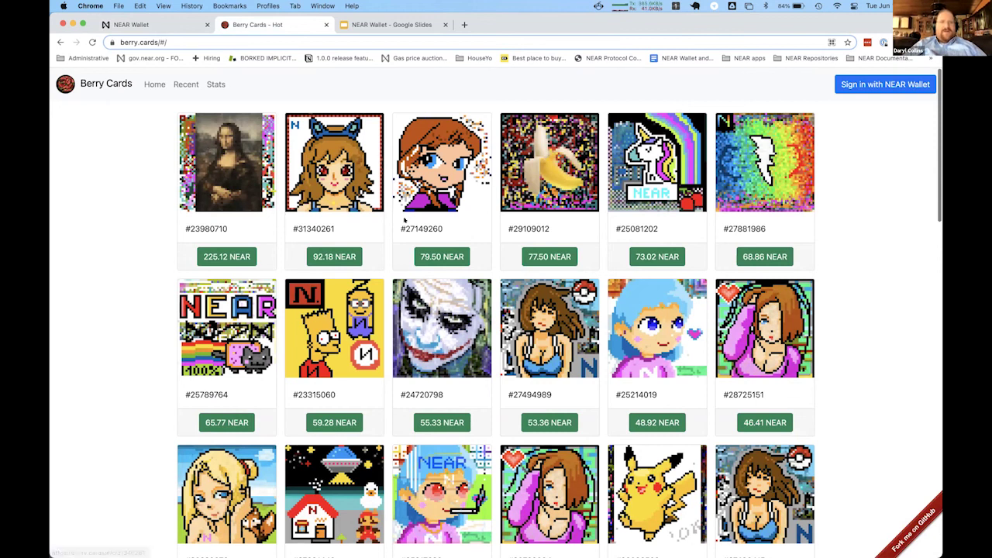
scroll(404, 221, "down", 5)
scroll(404, 220, "down", 15)
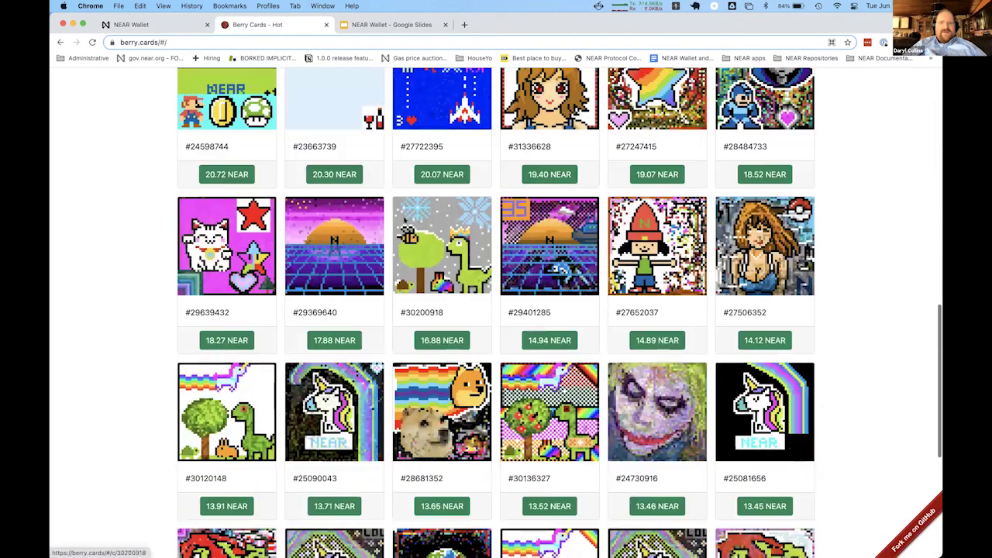
left_click(404, 220)
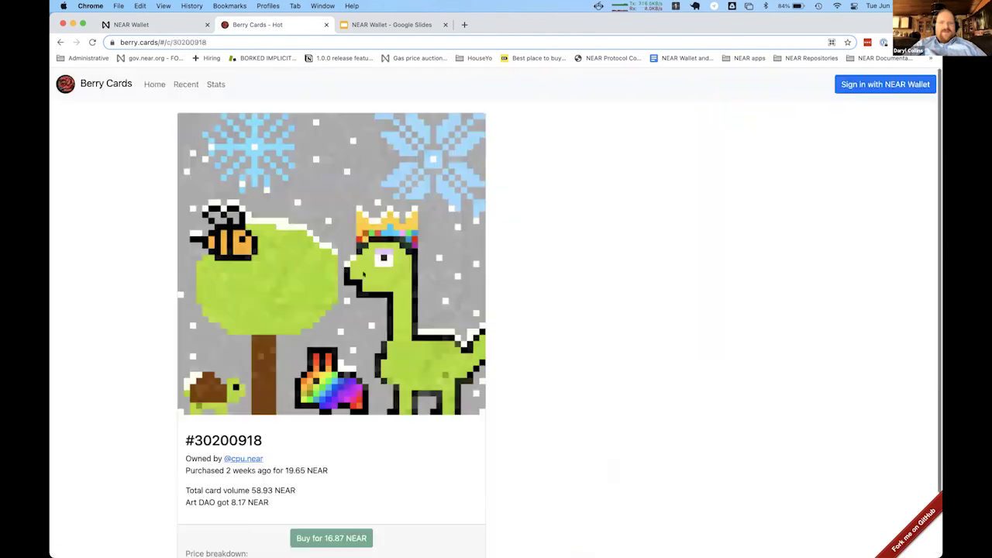
scroll(371, 385, "down", 2)
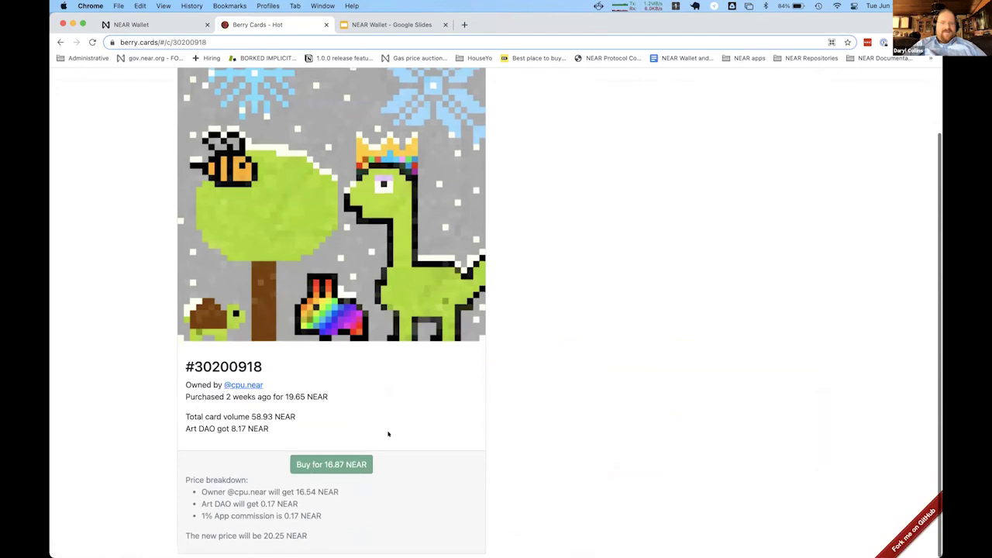
scroll(433, 412, "left", 5)
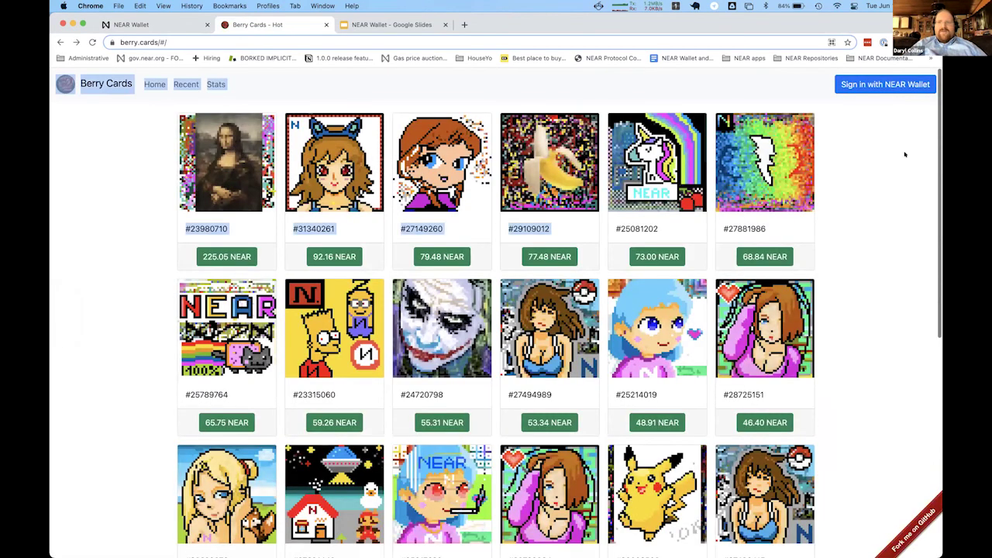
left_click(851, 83)
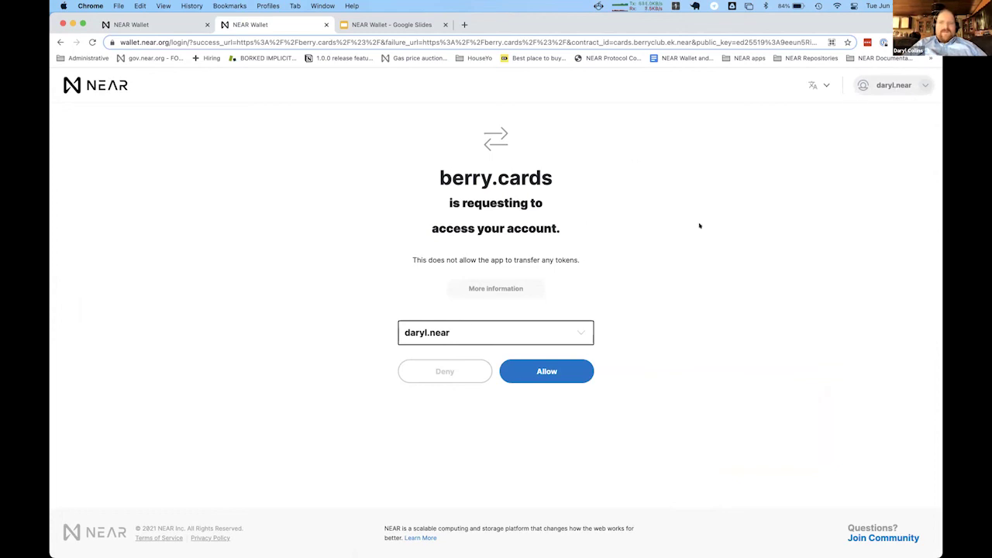
- Check the other connectable accounts, then keep the current account selected for berry.cards
left_click(494, 334)
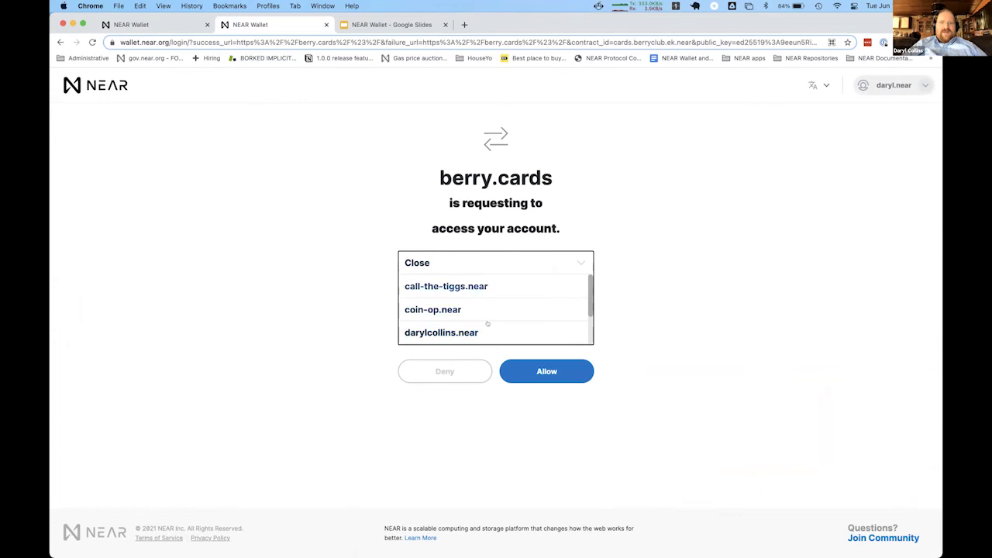
left_click(419, 263)
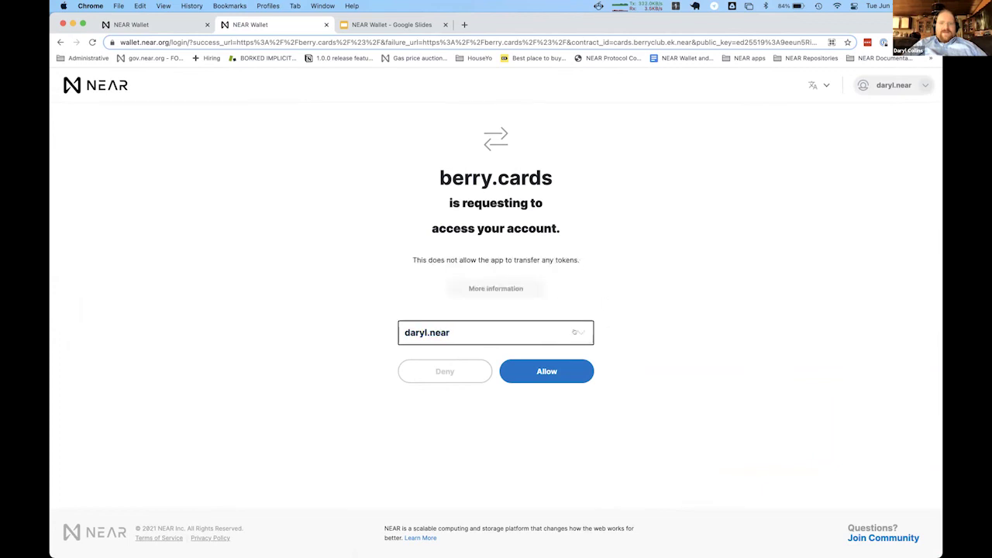
- Allow berry.cards, then confirm Authorized Apps lists cards.berryclub.ek.near with a 0.20684 NEAR allowance
left_click(554, 365)
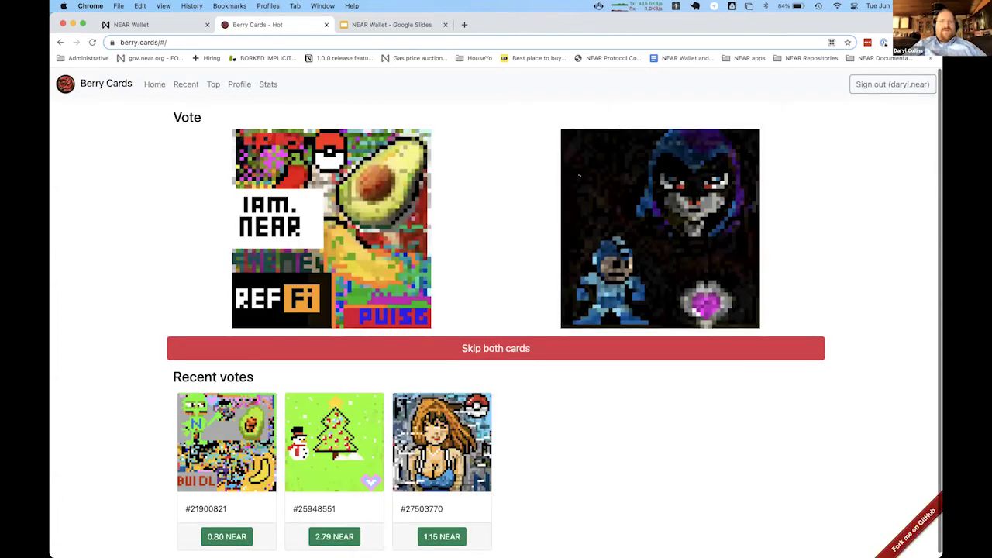
key("super+1")
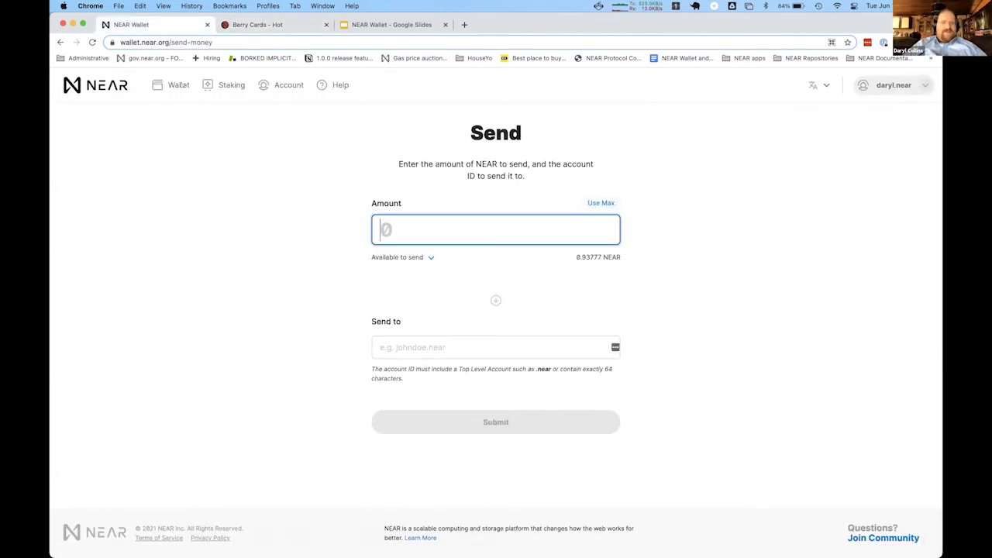
left_click(197, 90)
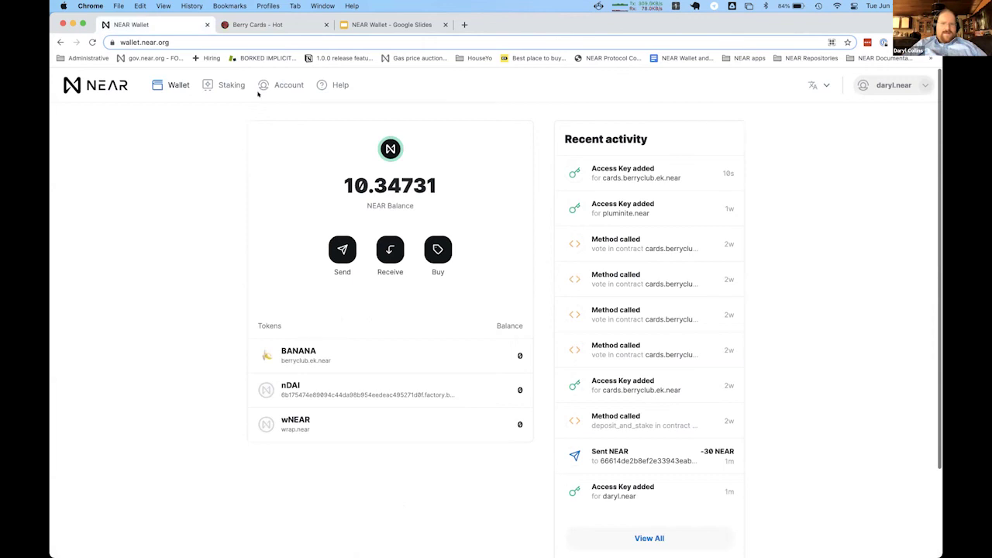
left_click(283, 87)
scroll(275, 263, "down", 3)
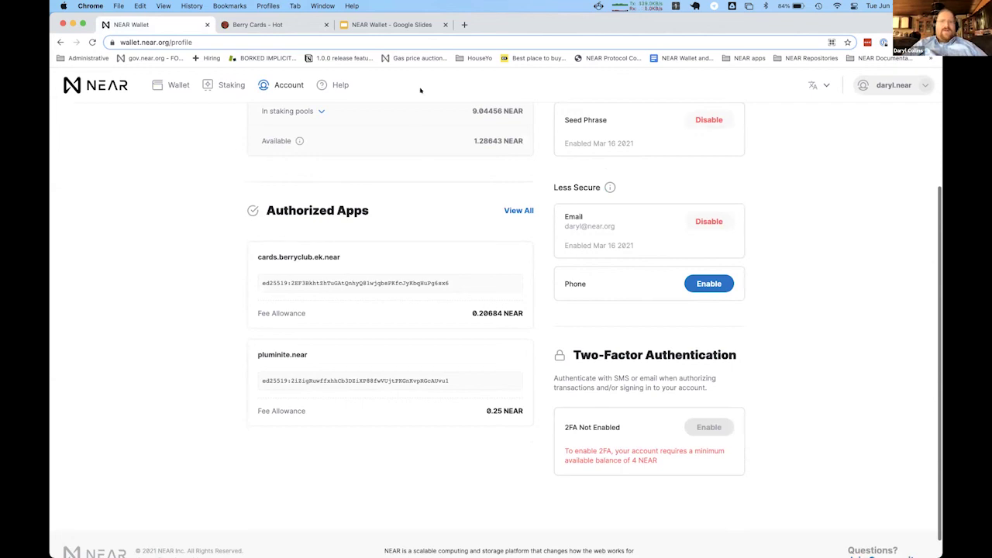
- Vote for the avocado, doge, skull-and-Doraemon and skull-and-flower collage cards in four Berry Cards pairs
left_click(260, 26)
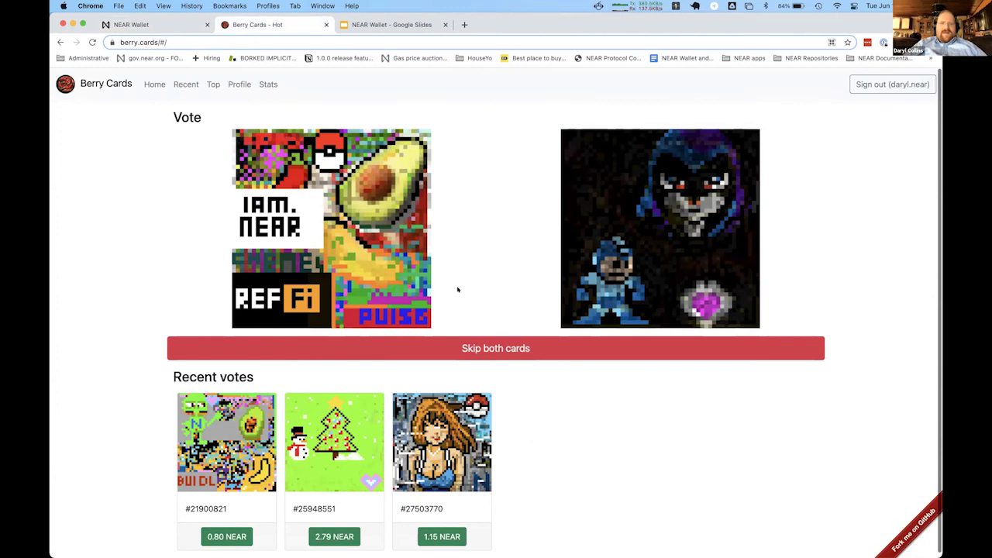
scroll(457, 290, "down", 1)
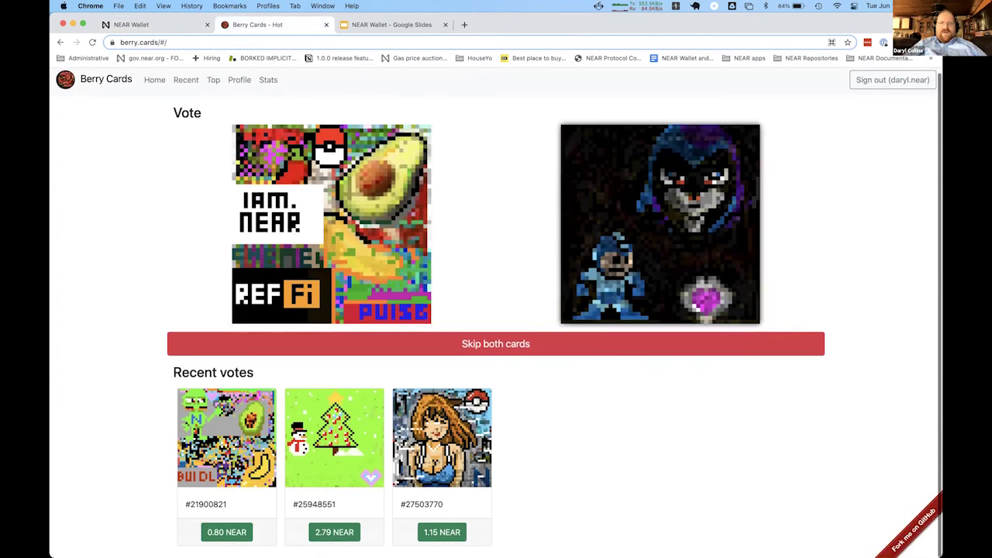
left_click(351, 201)
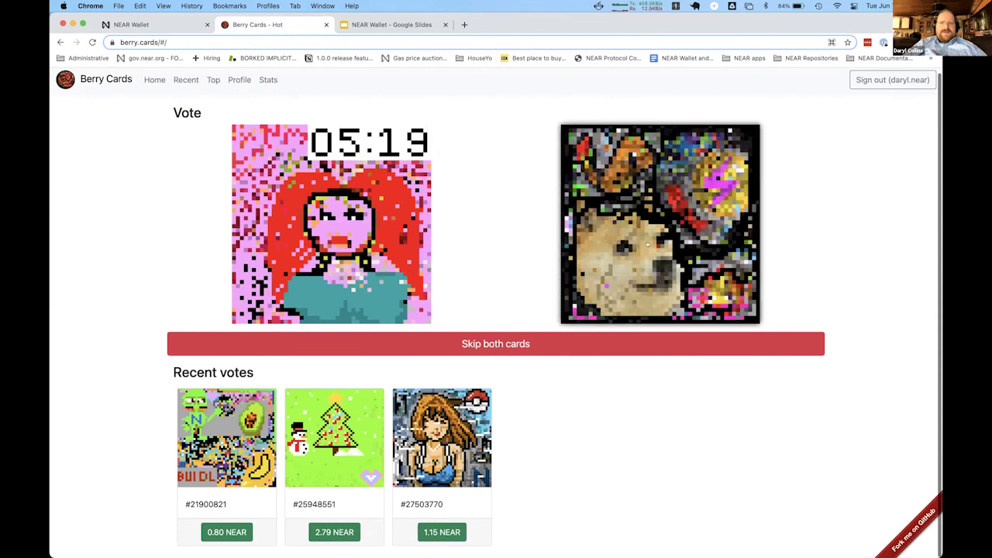
left_click(648, 245)
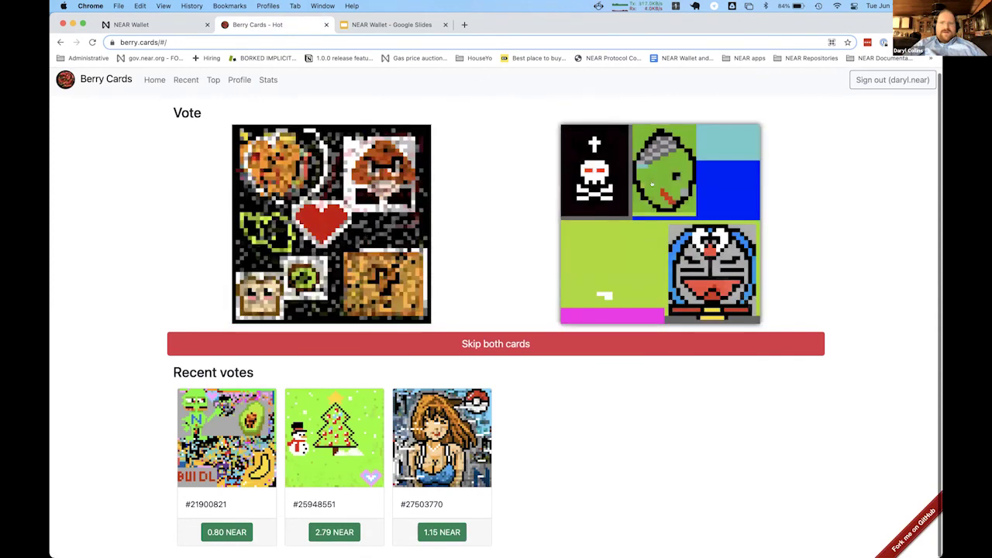
left_click(652, 184)
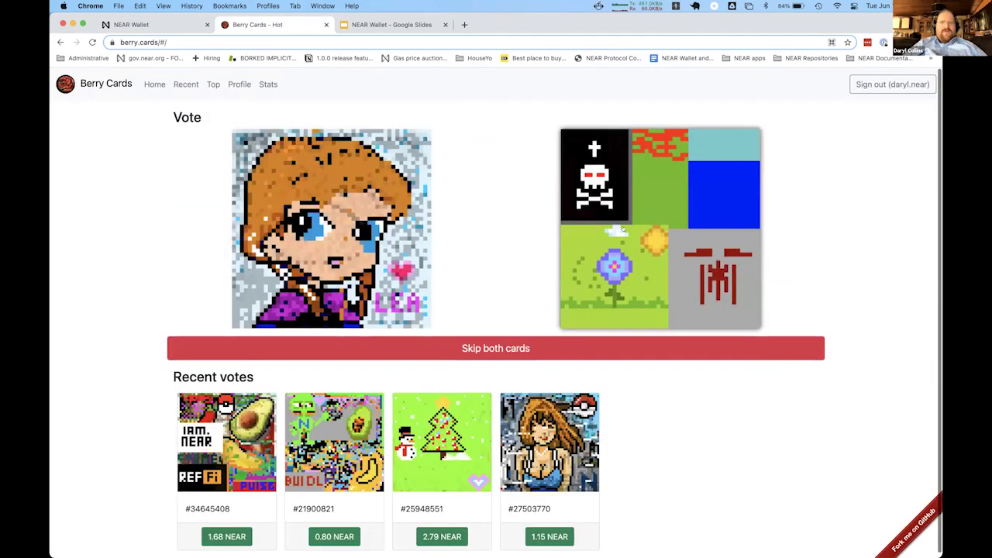
left_click(620, 230)
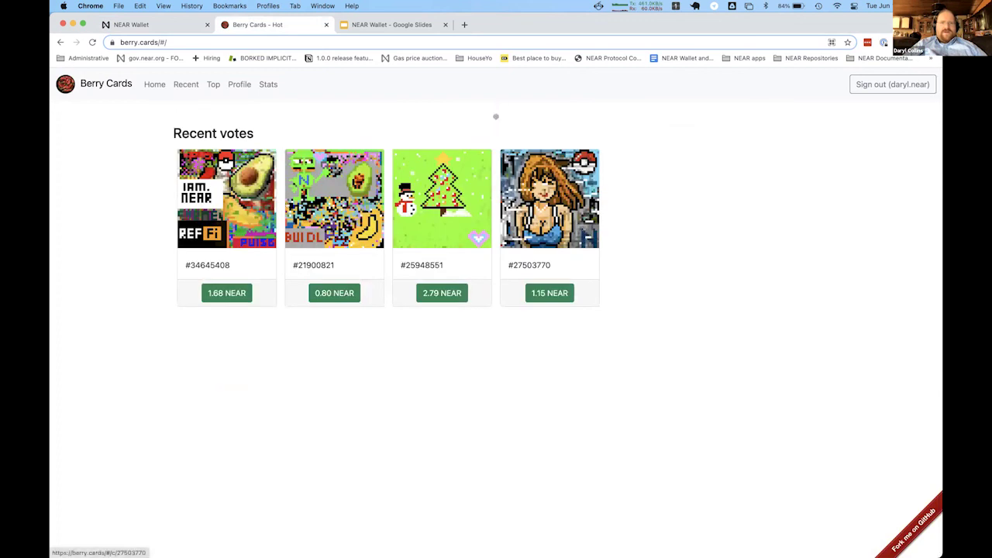
left_click(180, 22)
scroll(204, 170, "up", 3)
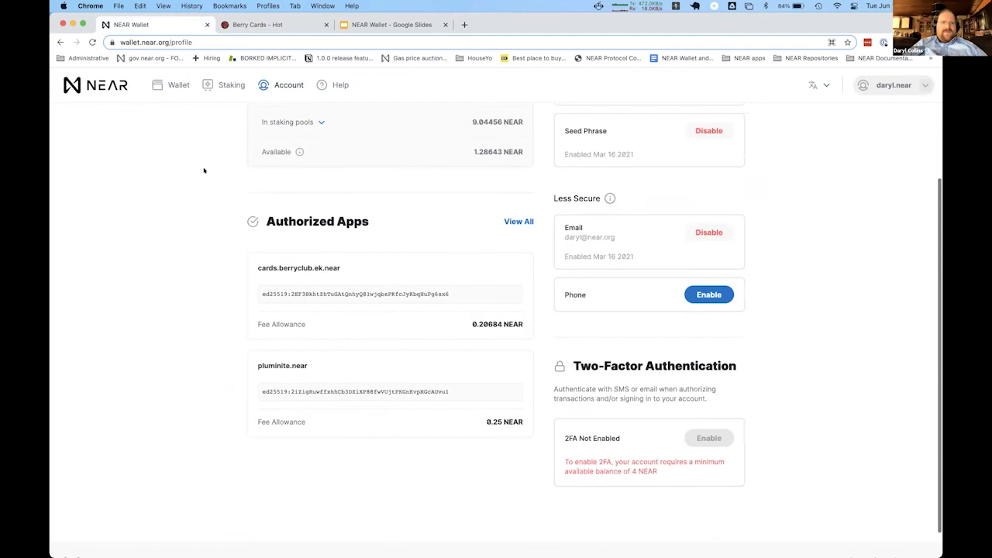
- Open the second recent 'Method called' vote activity and go to its explorer record
left_click(175, 87)
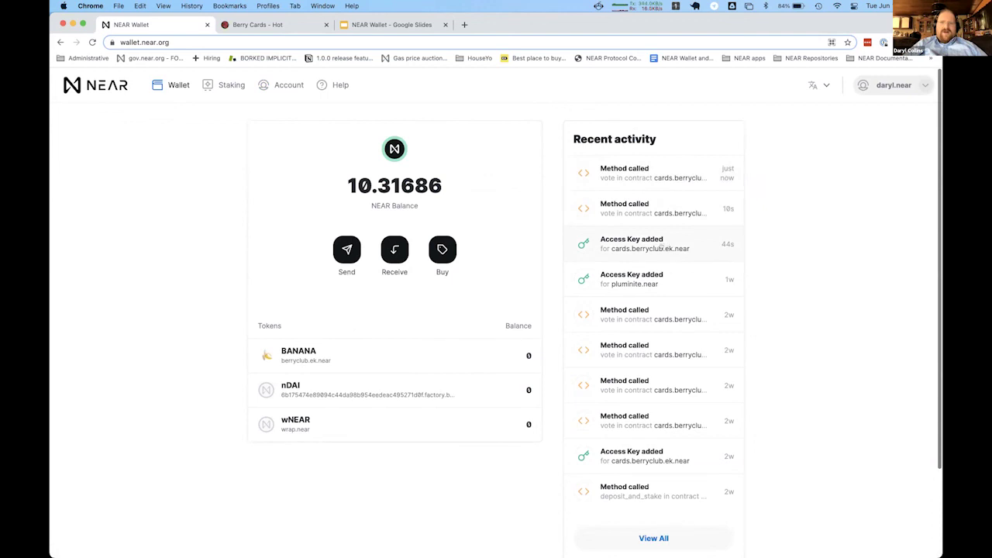
left_click(638, 204)
left_click(493, 388)
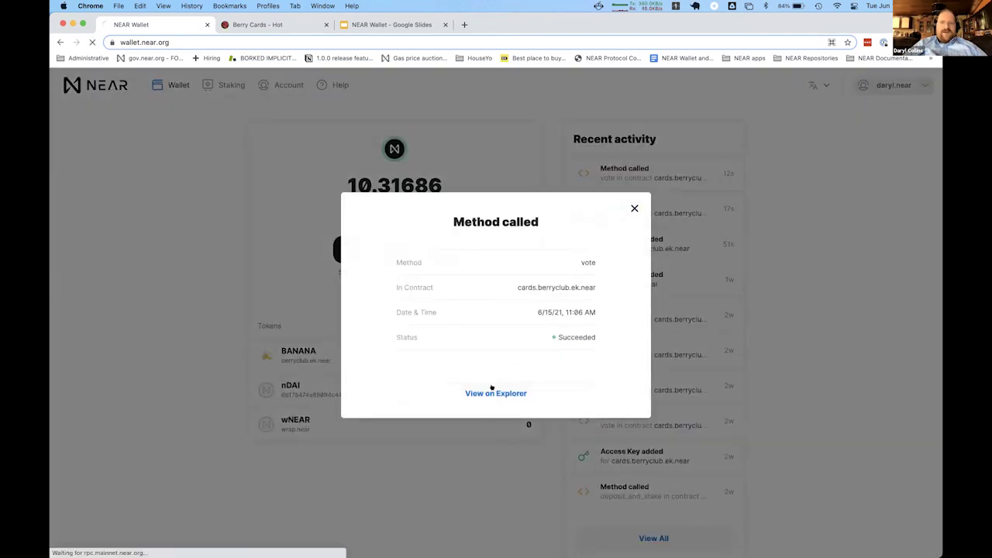
- Inspect the vote transaction's actions and execution plan, highlighting left card id 34645408
scroll(480, 286, "down", 4)
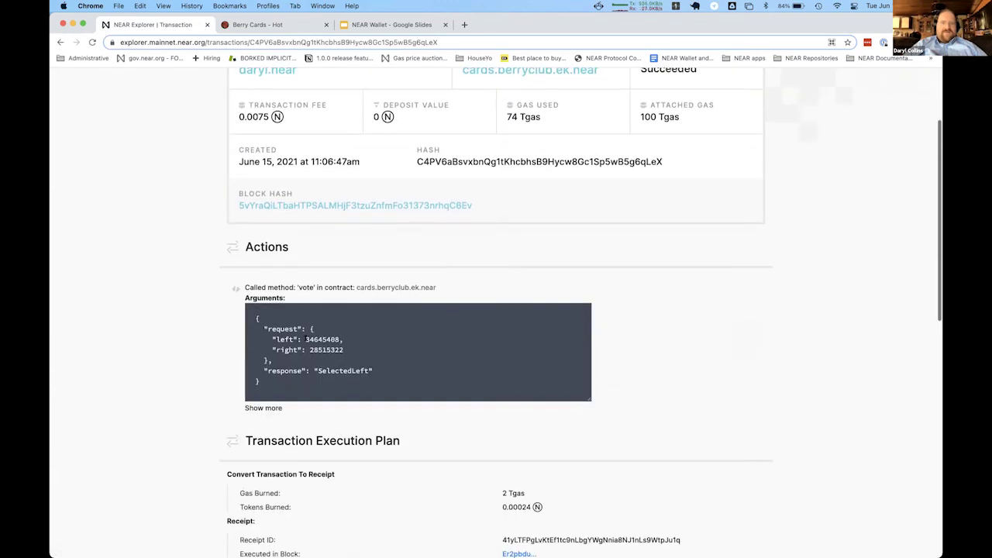
double_click(323, 340)
scroll(381, 284, "down", 9)
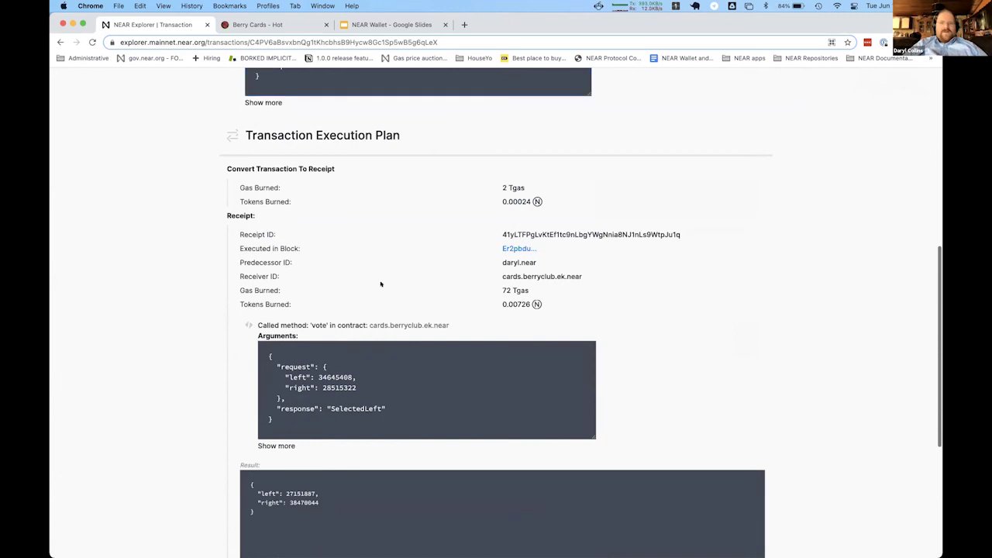